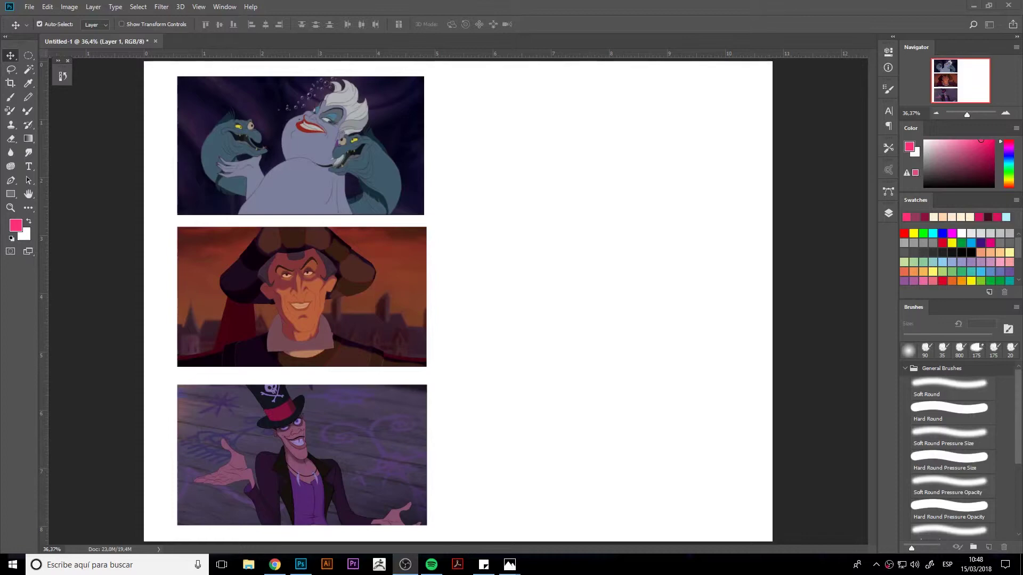
- Select the KYLE Ultimate Pencil Hard brush from the Dry Media Brushes set
{"action": "left_click", "coordinate": [509, 240]}
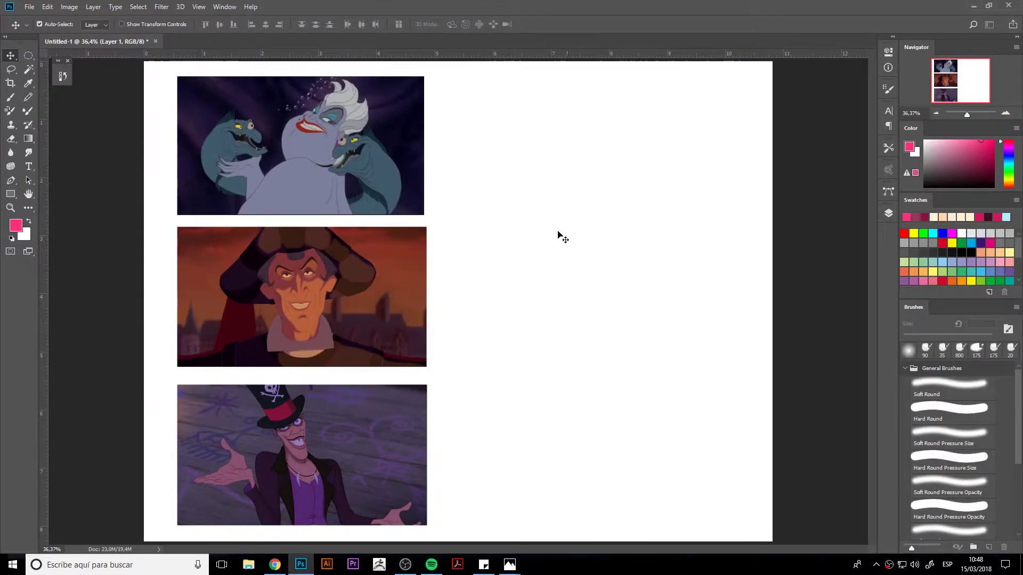
{"action": "left_click", "coordinate": [937, 158]}
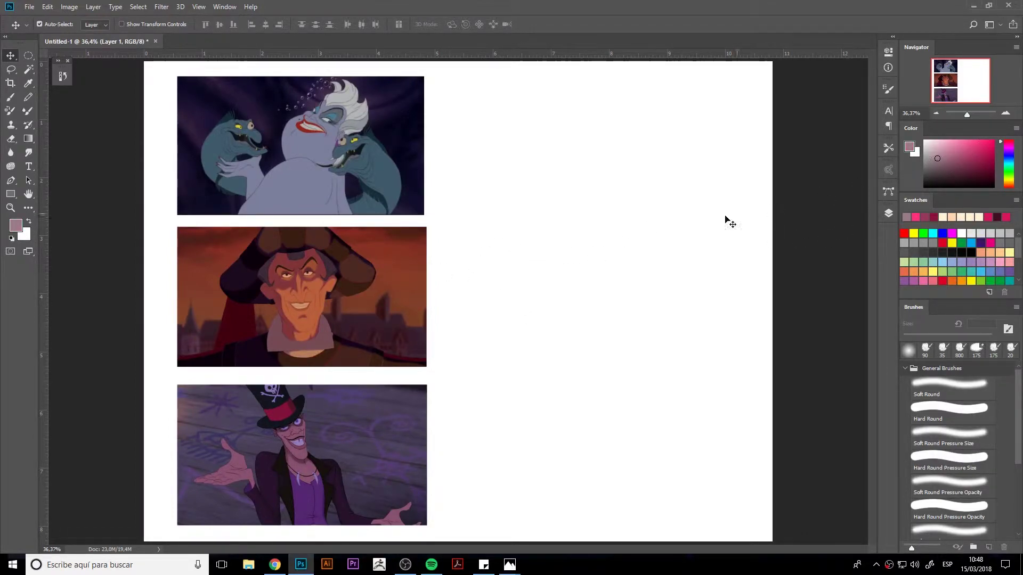
{"action": "key", "text": "b"}
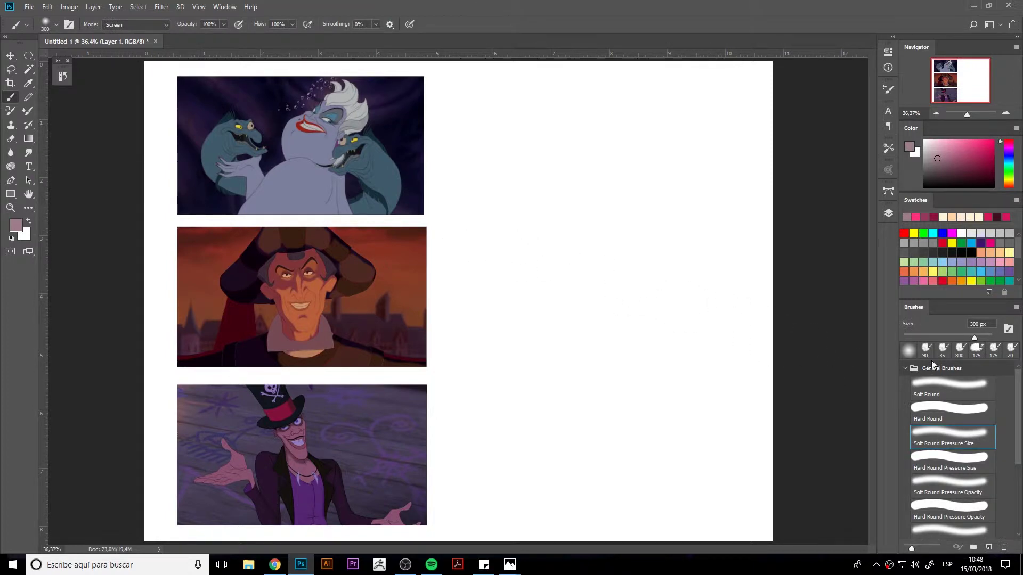
{"action": "left_click", "coordinate": [905, 368]}
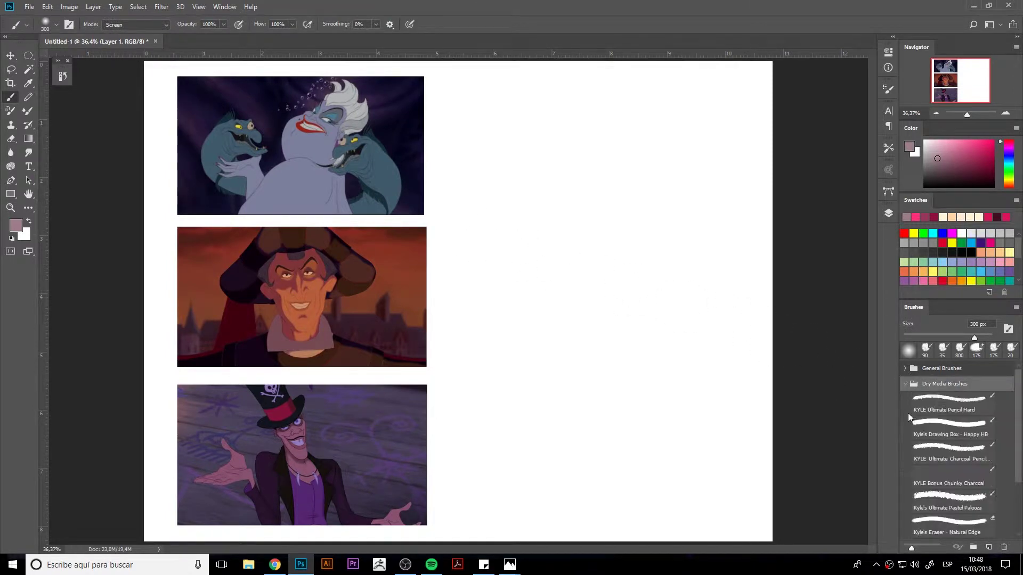
{"action": "left_click", "coordinate": [942, 409]}
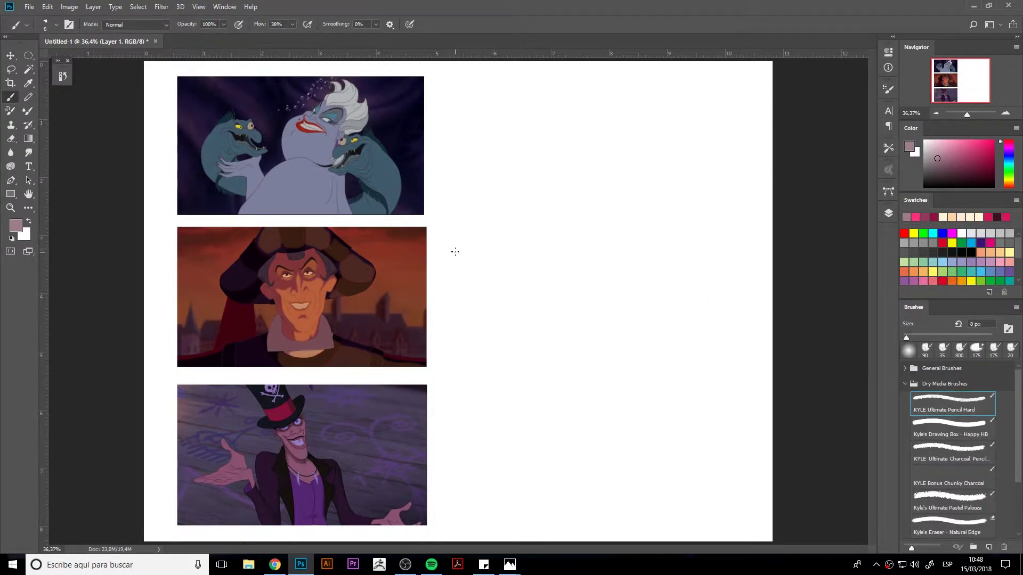
- Set the pencil to 15 px with 8% smoothing, test a stroke, and choose bright pink
{"action": "key", "text": "bracketright"}
{"action": "key", "text": "bracketright"}
{"action": "key", "text": "bracketright"}
{"action": "left_click", "coordinate": [376, 24]}
{"action": "left_click_drag", "start_coordinate": [372, 35], "coordinate": [379, 35]}
{"action": "left_click_drag", "start_coordinate": [333, 106], "coordinate": [354, 129]}
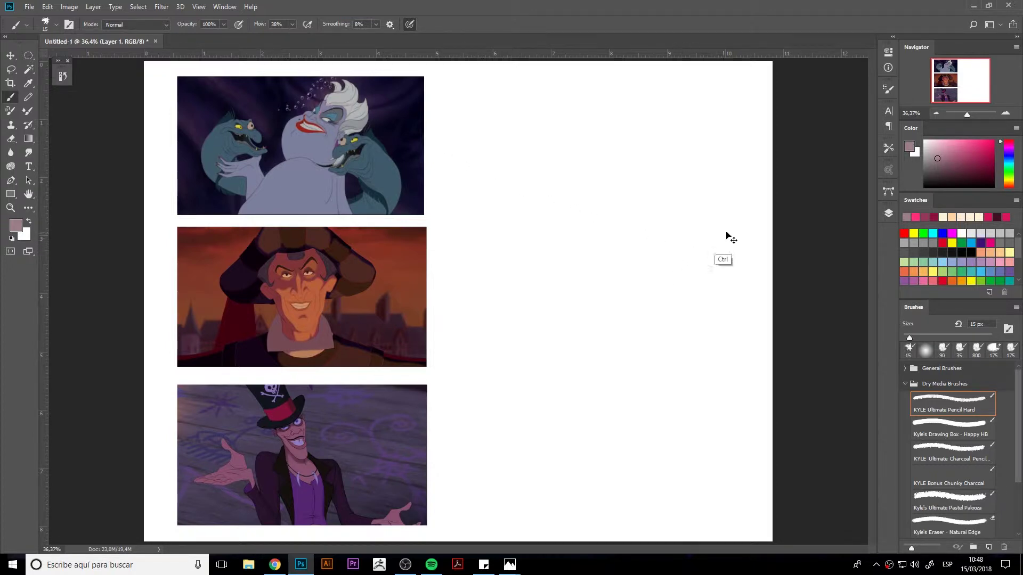
{"action": "left_click", "coordinate": [981, 140]}
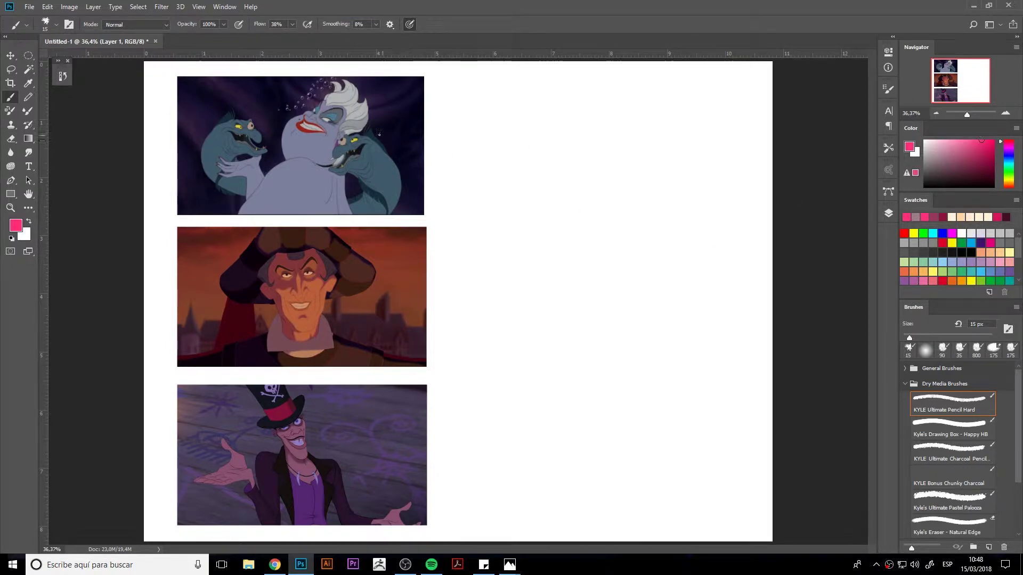
- Circle Ursula's eye and mouth in pink and add a sparkle beside her head
{"action": "left_click_drag", "start_coordinate": [342, 106], "coordinate": [340, 105]}
{"action": "left_click", "coordinate": [887, 213]}
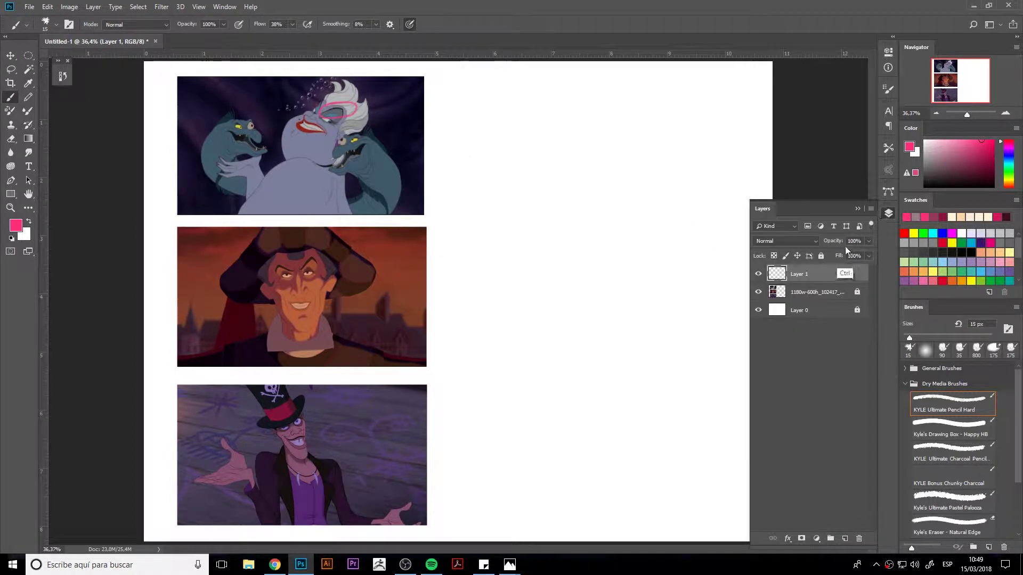
{"action": "left_click", "coordinate": [887, 214]}
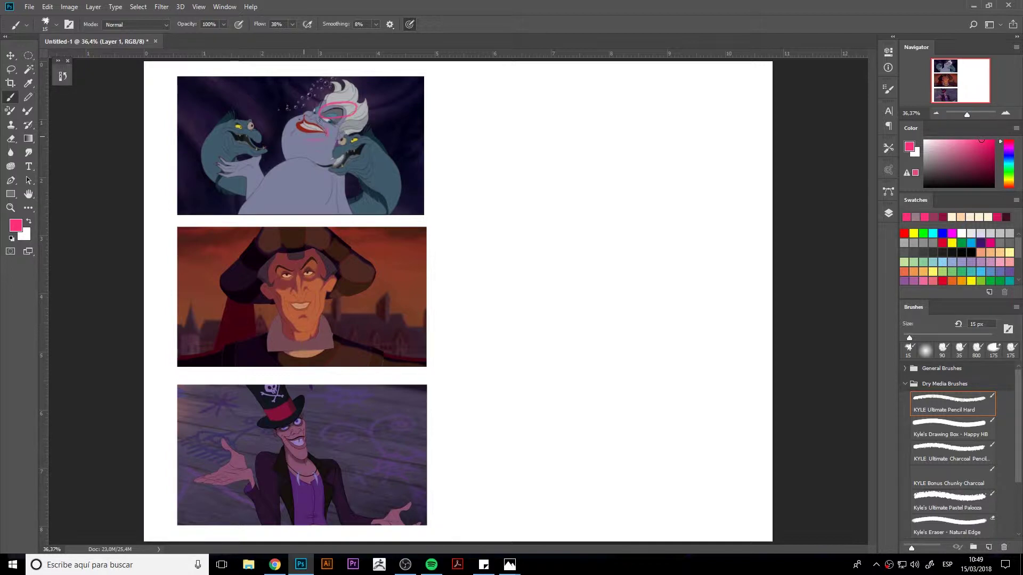
{"action": "left_click_drag", "start_coordinate": [304, 137], "coordinate": [326, 136]}
{"action": "left_click_drag", "start_coordinate": [387, 124], "coordinate": [387, 133]}
- Mark Frollo's eyebrow and collar in pink and add a sparkle above his hat
{"action": "left_click_drag", "start_coordinate": [301, 265], "coordinate": [322, 253]}
{"action": "left_click_drag", "start_coordinate": [402, 239], "coordinate": [397, 250]}
{"action": "left_click_drag", "start_coordinate": [327, 353], "coordinate": [338, 361]}
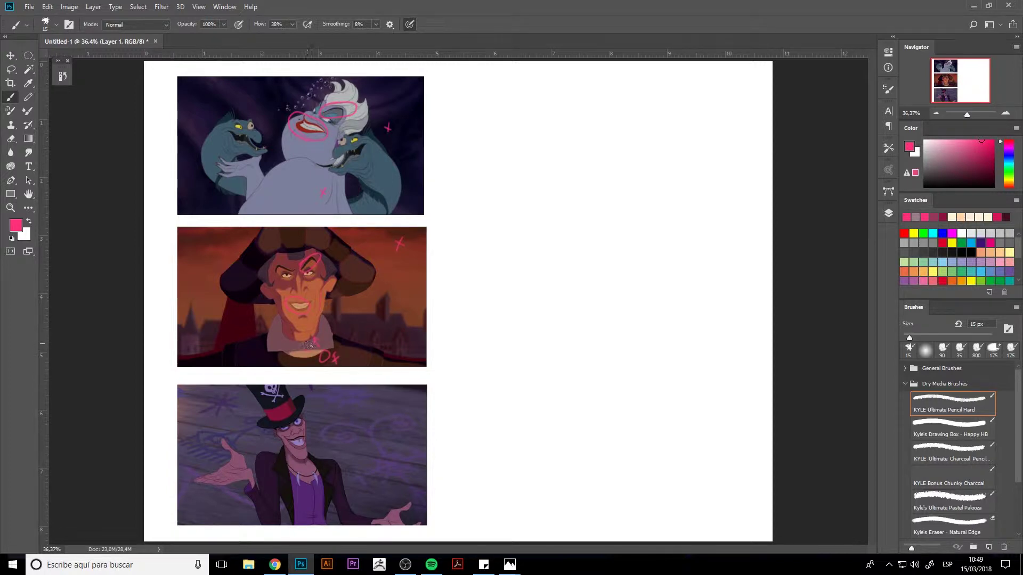
{"action": "left_click_drag", "start_coordinate": [335, 330], "coordinate": [332, 342]}
- Circle Facilier's eye and hat skull in pink, then draw a near-black arrow from his still
{"action": "left_click_drag", "start_coordinate": [302, 417], "coordinate": [292, 419]}
{"action": "left_click_drag", "start_coordinate": [258, 392], "coordinate": [250, 396]}
{"action": "left_click_drag", "start_coordinate": [366, 455], "coordinate": [371, 452]}
{"action": "left_click_drag", "start_coordinate": [927, 169], "coordinate": [924, 181]}
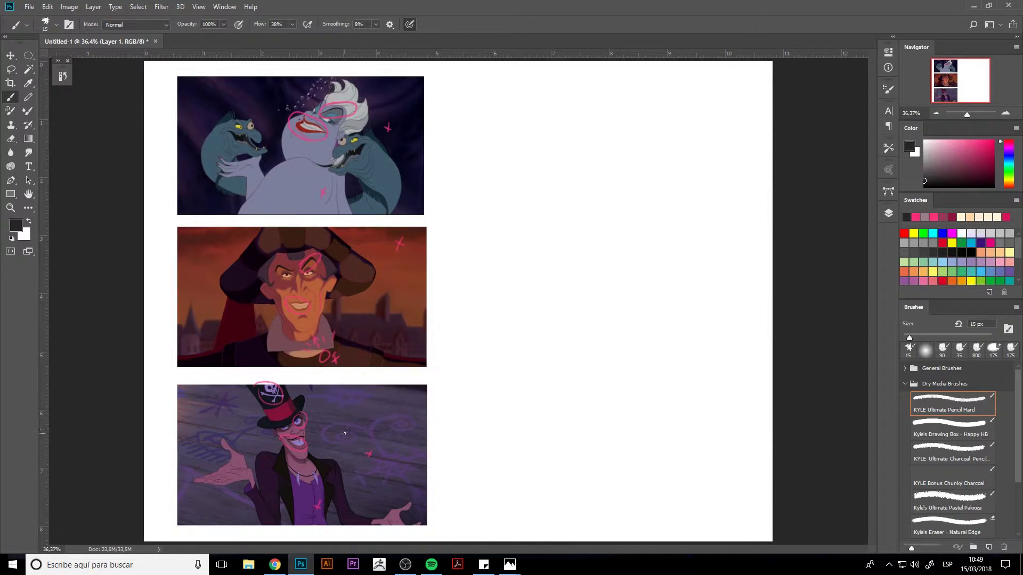
{"action": "left_click_drag", "start_coordinate": [371, 438], "coordinate": [480, 444]}
- Sketch an angular head with a triangular body beside Facilier's still
{"action": "mouse_move", "coordinate": [524, 392]}
{"action": "left_mouse_down"}
{"action": "mouse_move", "coordinate": [515, 420]}
{"action": "mouse_move", "coordinate": [539, 438]}
{"action": "mouse_move", "coordinate": [543, 400]}
{"action": "mouse_move", "coordinate": [531, 394]}
{"action": "mouse_move", "coordinate": [542, 400]}
{"action": "mouse_move", "coordinate": [518, 396]}
{"action": "mouse_move", "coordinate": [543, 422]}
{"action": "mouse_move", "coordinate": [525, 424]}
{"action": "mouse_move", "coordinate": [542, 426]}
{"action": "mouse_move", "coordinate": [507, 440]}
{"action": "mouse_move", "coordinate": [576, 443]}
{"action": "left_mouse_up"}
{"action": "left_click_drag", "start_coordinate": [504, 436], "coordinate": [537, 513]}
{"action": "left_click_drag", "start_coordinate": [575, 443], "coordinate": [548, 508]}
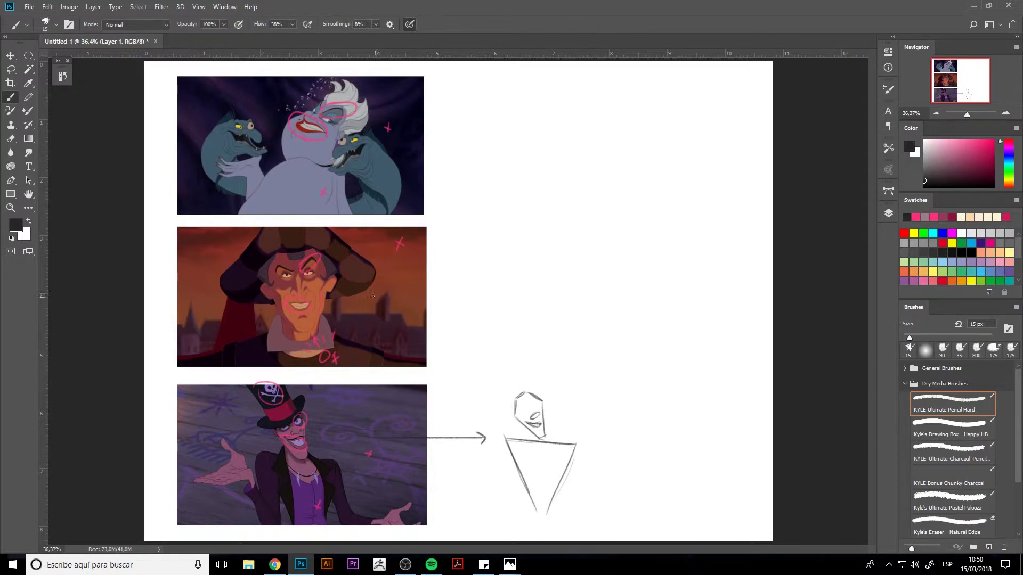
- Draw an arrow from Frollo's still to a V-shaped angular head with an arched top
{"action": "mouse_move", "coordinate": [427, 299]}
{"action": "left_mouse_down"}
{"action": "mouse_move", "coordinate": [478, 300]}
{"action": "mouse_move", "coordinate": [464, 308]}
{"action": "left_mouse_up"}
{"action": "mouse_move", "coordinate": [482, 253]}
{"action": "left_mouse_down"}
{"action": "mouse_move", "coordinate": [511, 324]}
{"action": "mouse_move", "coordinate": [537, 325]}
{"action": "mouse_move", "coordinate": [561, 298]}
{"action": "mouse_move", "coordinate": [561, 273]}
{"action": "left_mouse_up"}
{"action": "left_click_drag", "start_coordinate": [538, 317], "coordinate": [563, 259]}
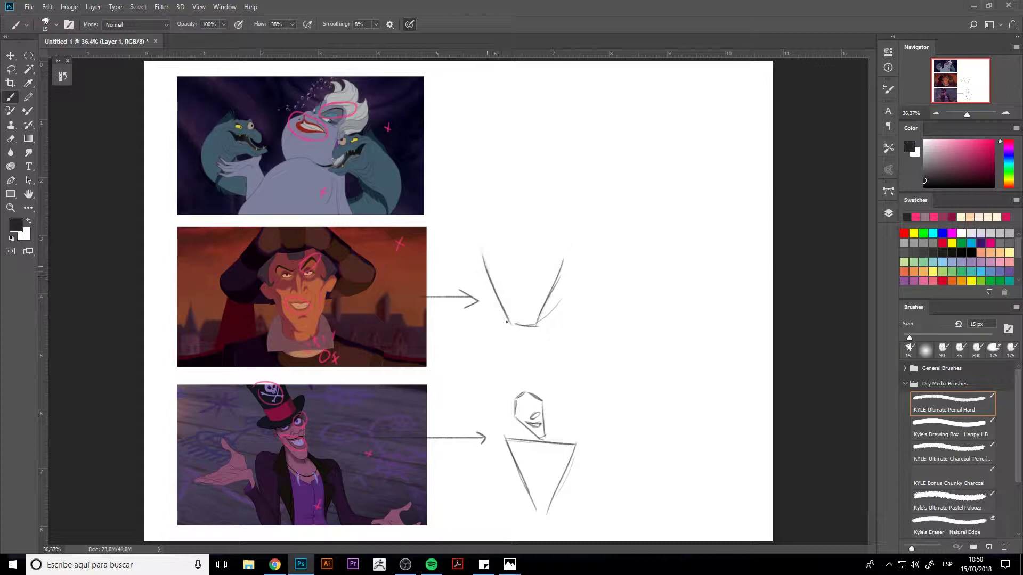
{"action": "mouse_move", "coordinate": [482, 254]}
{"action": "left_mouse_down"}
{"action": "mouse_move", "coordinate": [508, 325]}
{"action": "mouse_move", "coordinate": [553, 278]}
{"action": "left_mouse_up"}
{"action": "mouse_move", "coordinate": [475, 246]}
{"action": "left_mouse_down"}
{"action": "mouse_move", "coordinate": [541, 210]}
{"action": "mouse_move", "coordinate": [562, 246]}
{"action": "left_mouse_up"}
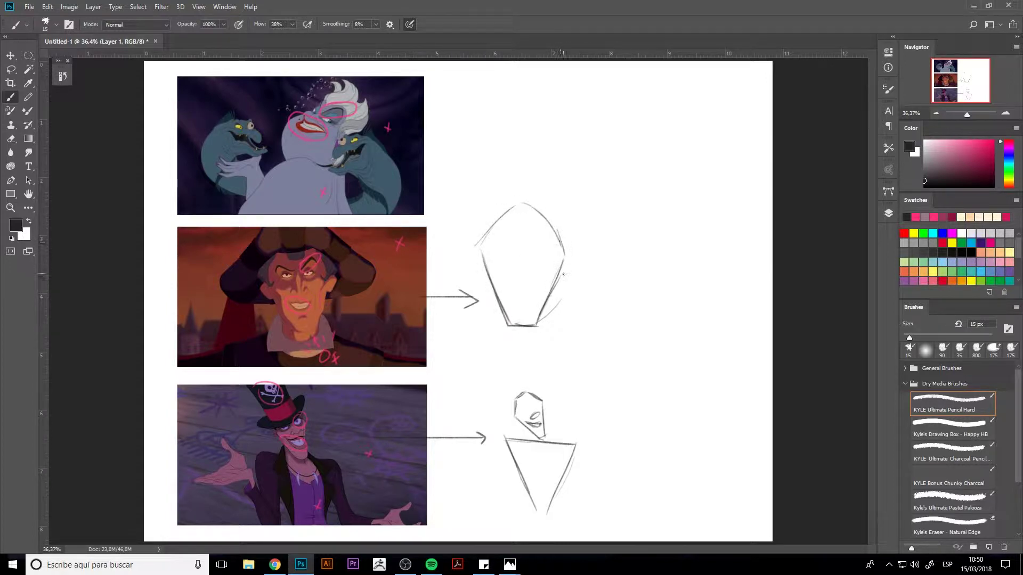
{"action": "key", "text": "e"}
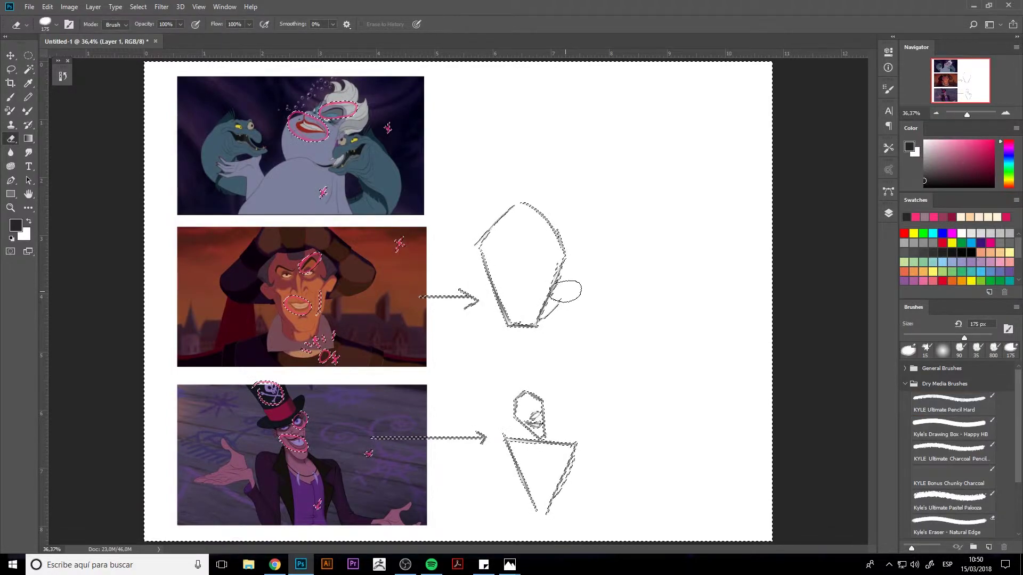
- Dismiss the Save As dialog without saving and clear the selection
{"action": "key", "text": "ctrl+s"}
{"action": "left_click", "coordinate": [486, 341]}
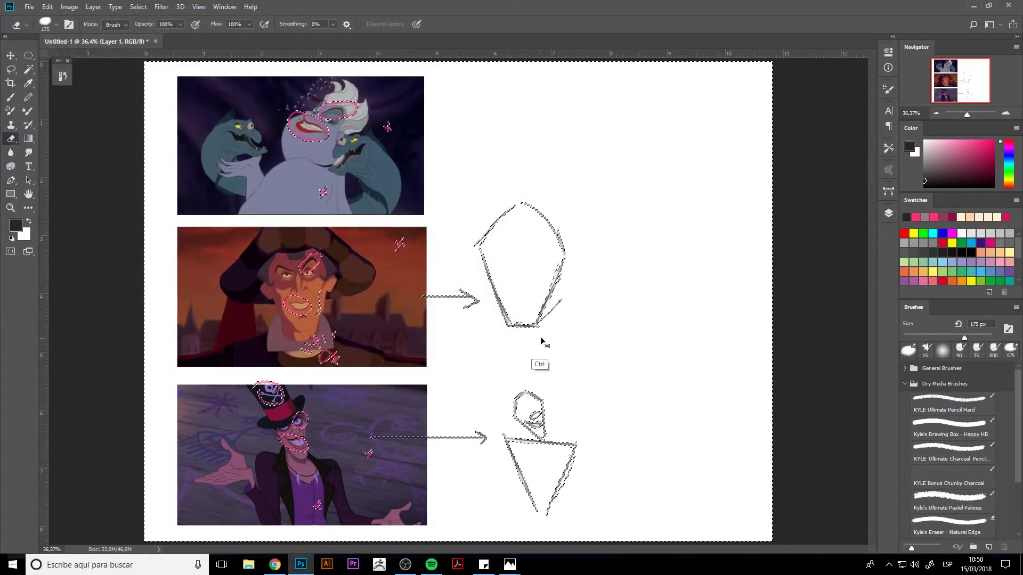
{"action": "key", "text": "ctrl+d"}
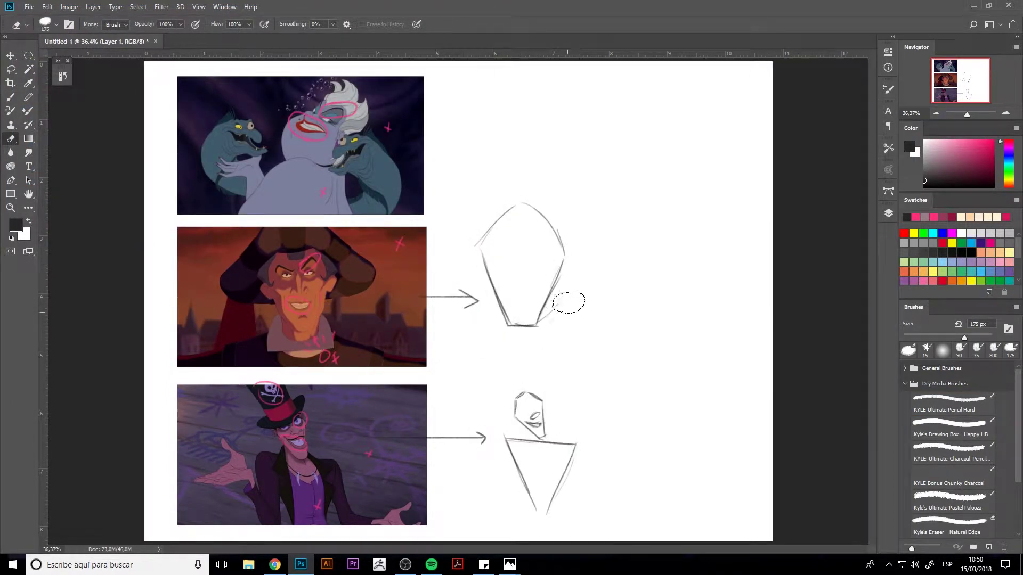
- Erase the stray loop with a 50 px eraser, then add a facial mark inside Frollo's head
{"action": "key", "text": "bracketleft"}
{"action": "key", "text": "bracketleft"}
{"action": "key", "text": "bracketleft"}
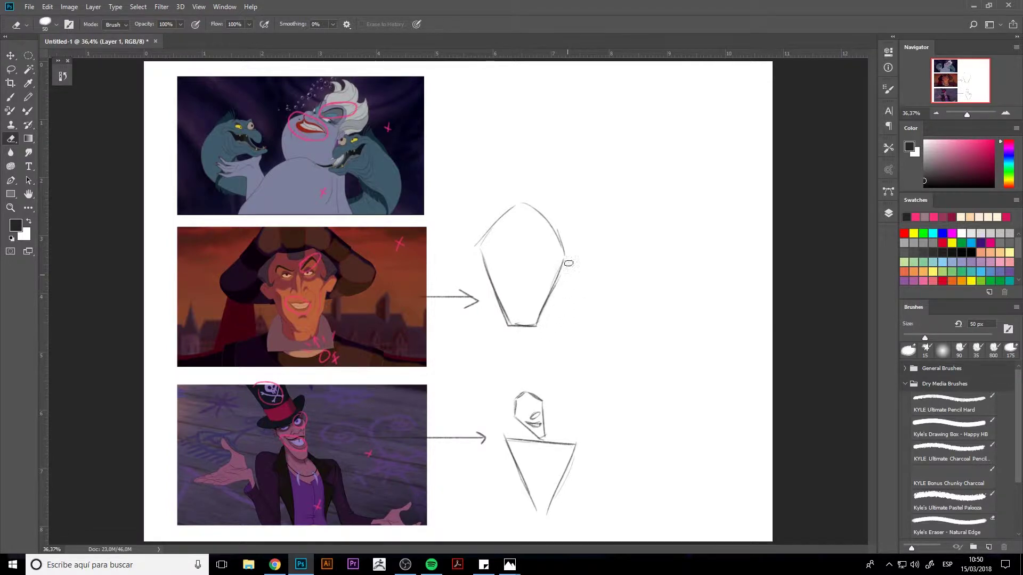
{"action": "key", "text": "bracketleft"}
{"action": "key", "text": "bracketleft"}
{"action": "key", "text": "bracketleft"}
{"action": "key", "text": "b"}
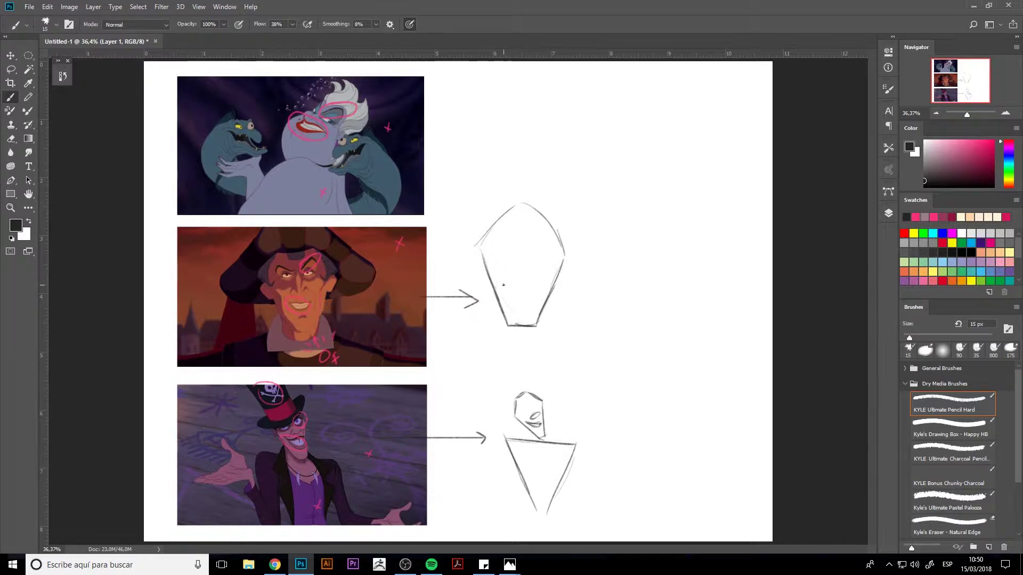
{"action": "mouse_move", "coordinate": [508, 277]}
{"action": "left_mouse_down"}
{"action": "mouse_move", "coordinate": [503, 289]}
{"action": "mouse_move", "coordinate": [539, 293]}
{"action": "mouse_move", "coordinate": [522, 298]}
{"action": "mouse_move", "coordinate": [541, 283]}
{"action": "mouse_move", "coordinate": [521, 285]}
{"action": "left_mouse_up"}
- Sketch a round head beside Ursula with shoulders, a cross line, an ear and neck
{"action": "left_click_drag", "start_coordinate": [538, 79], "coordinate": [540, 154]}
{"action": "mouse_move", "coordinate": [532, 80]}
{"action": "left_mouse_down"}
{"action": "mouse_move", "coordinate": [485, 126]}
{"action": "mouse_move", "coordinate": [470, 170]}
{"action": "mouse_move", "coordinate": [497, 87]}
{"action": "mouse_move", "coordinate": [476, 119]}
{"action": "mouse_move", "coordinate": [464, 163]}
{"action": "mouse_move", "coordinate": [492, 176]}
{"action": "left_mouse_up"}
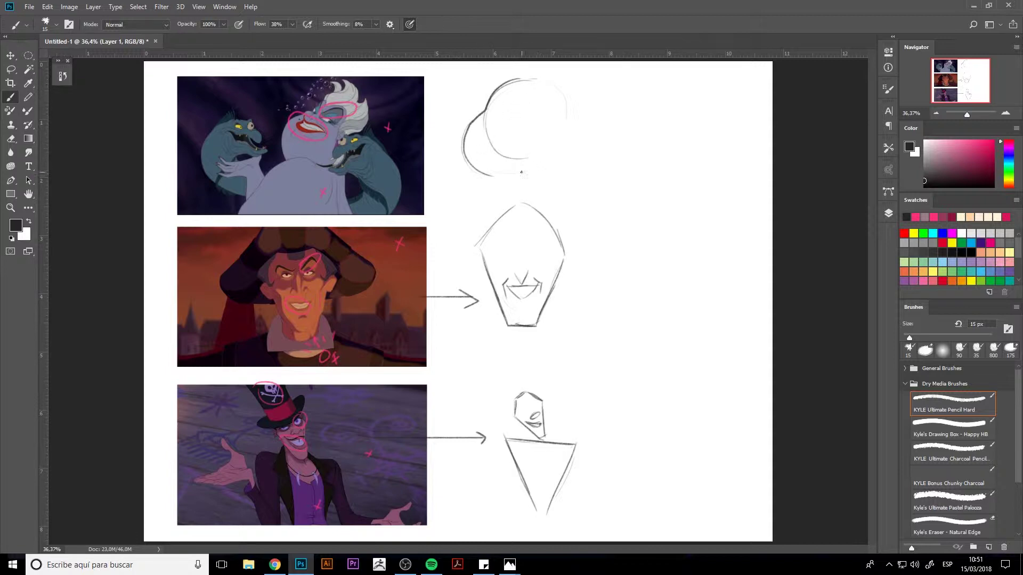
{"action": "mouse_move", "coordinate": [484, 192]}
{"action": "left_mouse_down"}
{"action": "mouse_move", "coordinate": [510, 153]}
{"action": "mouse_move", "coordinate": [533, 151]}
{"action": "mouse_move", "coordinate": [556, 185]}
{"action": "left_mouse_up"}
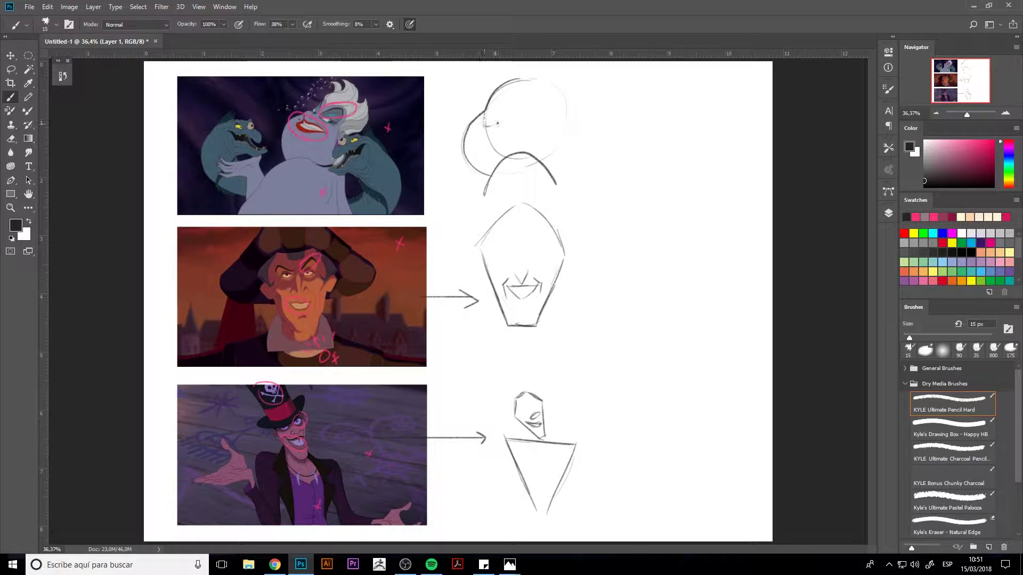
{"action": "mouse_move", "coordinate": [483, 126]}
{"action": "left_mouse_down"}
{"action": "mouse_move", "coordinate": [526, 121]}
{"action": "mouse_move", "coordinate": [486, 121]}
{"action": "mouse_move", "coordinate": [500, 123]}
{"action": "left_mouse_up"}
{"action": "left_click_drag", "start_coordinate": [552, 119], "coordinate": [550, 127]}
{"action": "left_click_drag", "start_coordinate": [559, 140], "coordinate": [558, 184]}
- Extend the left shoulder, dot two eyes, then draw an arrow right to an arched stroke
{"action": "left_click_drag", "start_coordinate": [488, 174], "coordinate": [464, 203]}
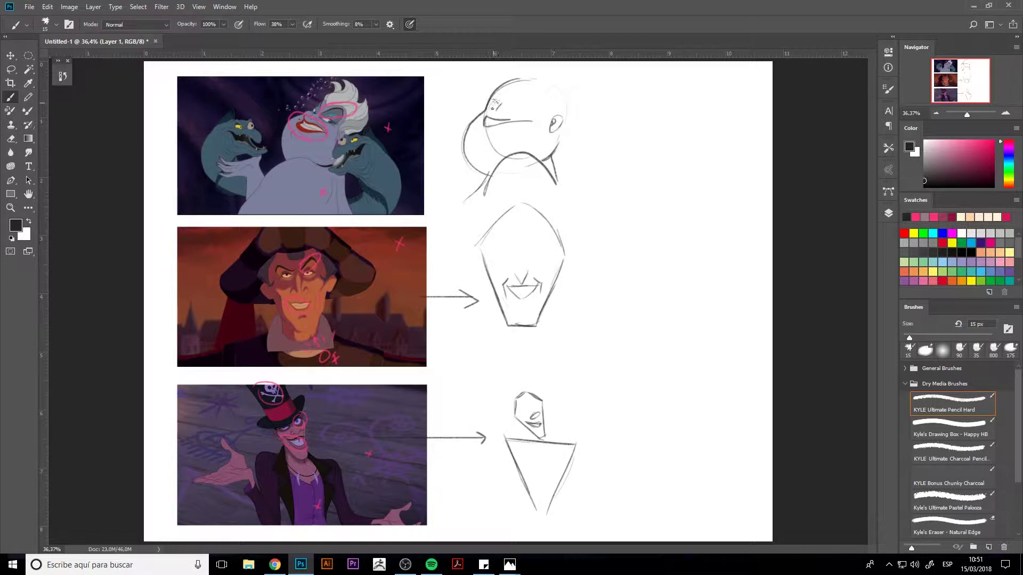
{"action": "left_click_drag", "start_coordinate": [494, 100], "coordinate": [497, 107]}
{"action": "left_click_drag", "start_coordinate": [518, 107], "coordinate": [522, 107]}
{"action": "mouse_move", "coordinate": [584, 147]}
{"action": "left_mouse_down"}
{"action": "mouse_move", "coordinate": [619, 145]}
{"action": "mouse_move", "coordinate": [613, 151]}
{"action": "left_mouse_up"}
{"action": "mouse_move", "coordinate": [668, 118]}
{"action": "left_mouse_down"}
{"action": "mouse_move", "coordinate": [698, 87]}
{"action": "mouse_move", "coordinate": [725, 104]}
{"action": "mouse_move", "coordinate": [678, 110]}
{"action": "left_mouse_up"}
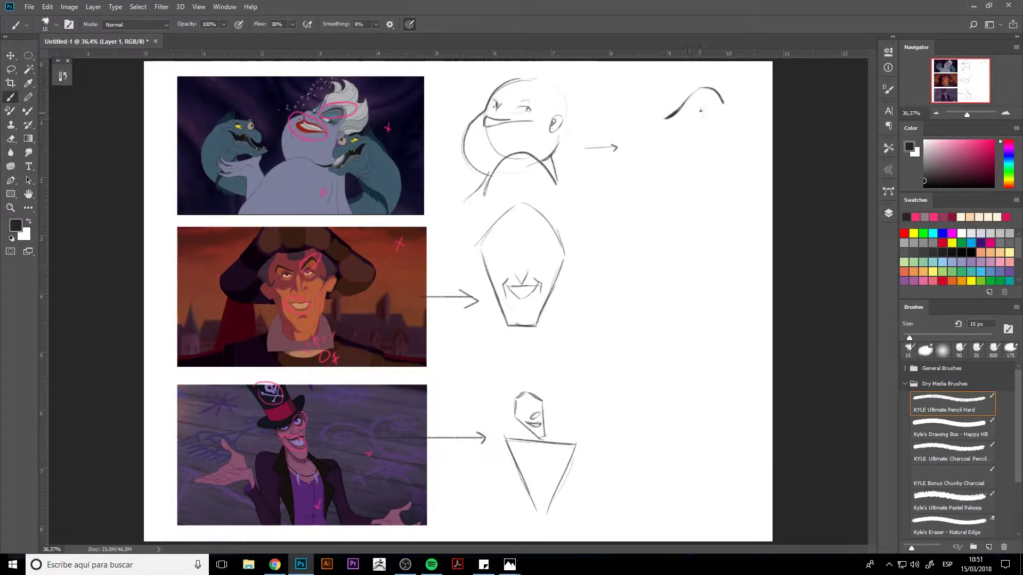
- Sketch an eye study with an arched brow, corner lines and iris
{"action": "mouse_move", "coordinate": [707, 86]}
{"action": "left_mouse_down"}
{"action": "mouse_move", "coordinate": [692, 94]}
{"action": "mouse_move", "coordinate": [701, 72]}
{"action": "left_mouse_up"}
{"action": "left_click_drag", "start_coordinate": [691, 109], "coordinate": [669, 139]}
{"action": "mouse_move", "coordinate": [712, 110]}
{"action": "left_mouse_down"}
{"action": "mouse_move", "coordinate": [719, 126]}
{"action": "mouse_move", "coordinate": [670, 141]}
{"action": "mouse_move", "coordinate": [738, 128]}
{"action": "left_mouse_up"}
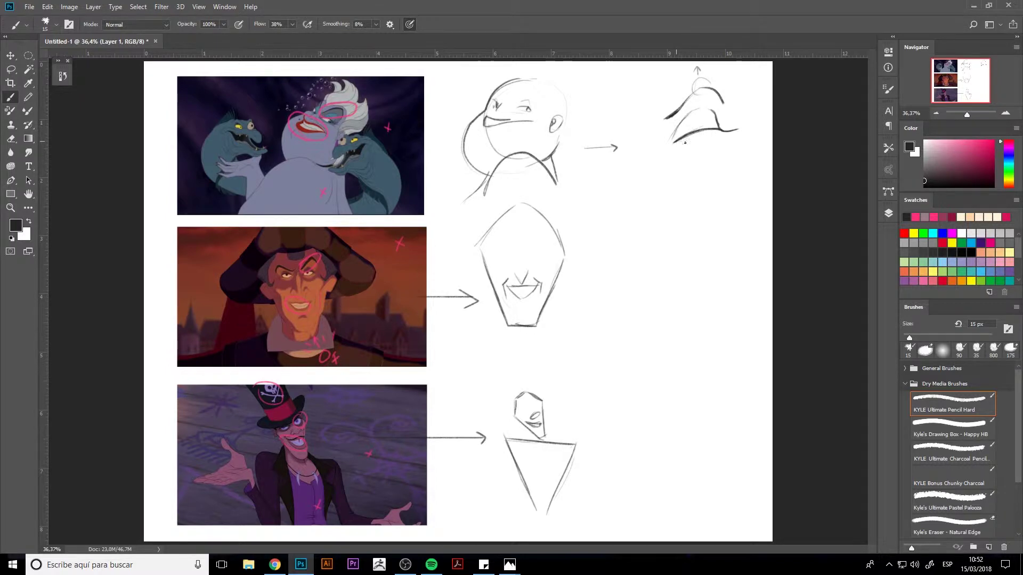
{"action": "left_click_drag", "start_coordinate": [685, 142], "coordinate": [676, 141]}
{"action": "left_click_drag", "start_coordinate": [693, 135], "coordinate": [714, 127]}
- Add the lower lid and outer-corner shading, then sketch a second eye below
{"action": "left_click_drag", "start_coordinate": [672, 146], "coordinate": [691, 156]}
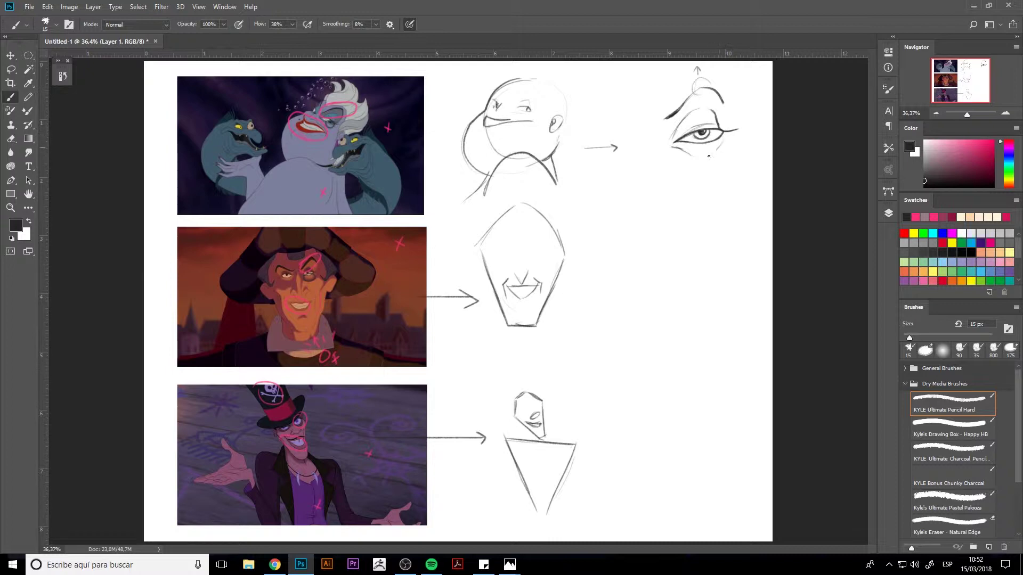
{"action": "left_click_drag", "start_coordinate": [721, 137], "coordinate": [712, 151]}
{"action": "left_click_drag", "start_coordinate": [734, 130], "coordinate": [720, 137]}
{"action": "mouse_move", "coordinate": [680, 166]}
{"action": "left_mouse_down"}
{"action": "mouse_move", "coordinate": [638, 182]}
{"action": "mouse_move", "coordinate": [678, 186]}
{"action": "left_mouse_up"}
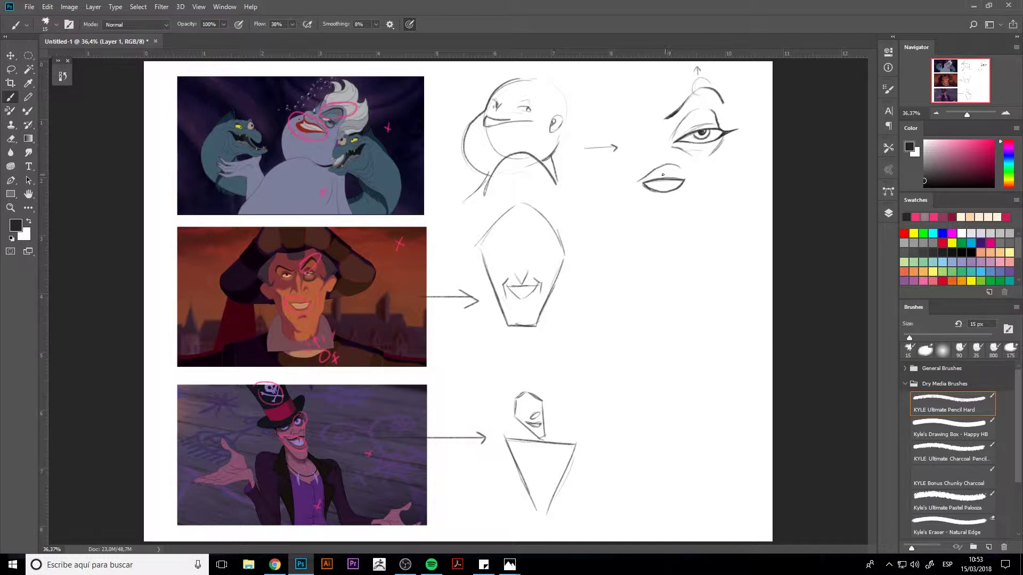
{"action": "mouse_move", "coordinate": [670, 178]}
{"action": "left_mouse_down"}
{"action": "mouse_move", "coordinate": [656, 202]}
{"action": "mouse_move", "coordinate": [669, 203]}
{"action": "mouse_move", "coordinate": [649, 203]}
{"action": "left_mouse_up"}
- Draw a curved head outline below the eye studies and darken its left side
{"action": "mouse_move", "coordinate": [672, 219]}
{"action": "left_mouse_down"}
{"action": "mouse_move", "coordinate": [647, 231]}
{"action": "mouse_move", "coordinate": [642, 276]}
{"action": "left_mouse_up"}
{"action": "mouse_move", "coordinate": [661, 220]}
{"action": "left_mouse_down"}
{"action": "mouse_move", "coordinate": [702, 228]}
{"action": "mouse_move", "coordinate": [640, 273]}
{"action": "mouse_move", "coordinate": [670, 316]}
{"action": "mouse_move", "coordinate": [711, 277]}
{"action": "left_mouse_up"}
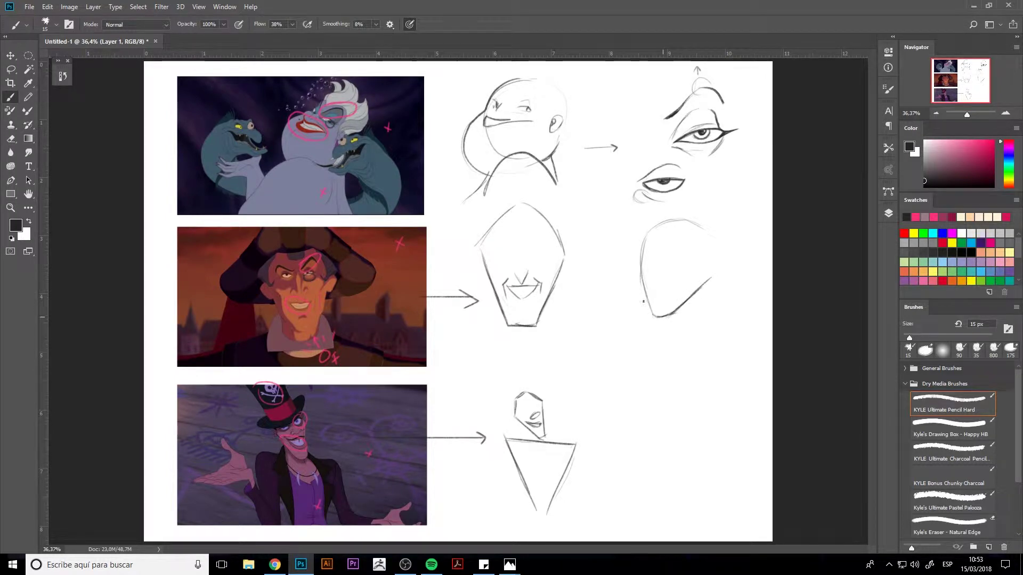
{"action": "mouse_move", "coordinate": [650, 315]}
{"action": "left_mouse_down"}
{"action": "mouse_move", "coordinate": [655, 224]}
{"action": "mouse_move", "coordinate": [702, 271]}
{"action": "mouse_move", "coordinate": [719, 257]}
{"action": "mouse_move", "coordinate": [706, 279]}
{"action": "left_mouse_up"}
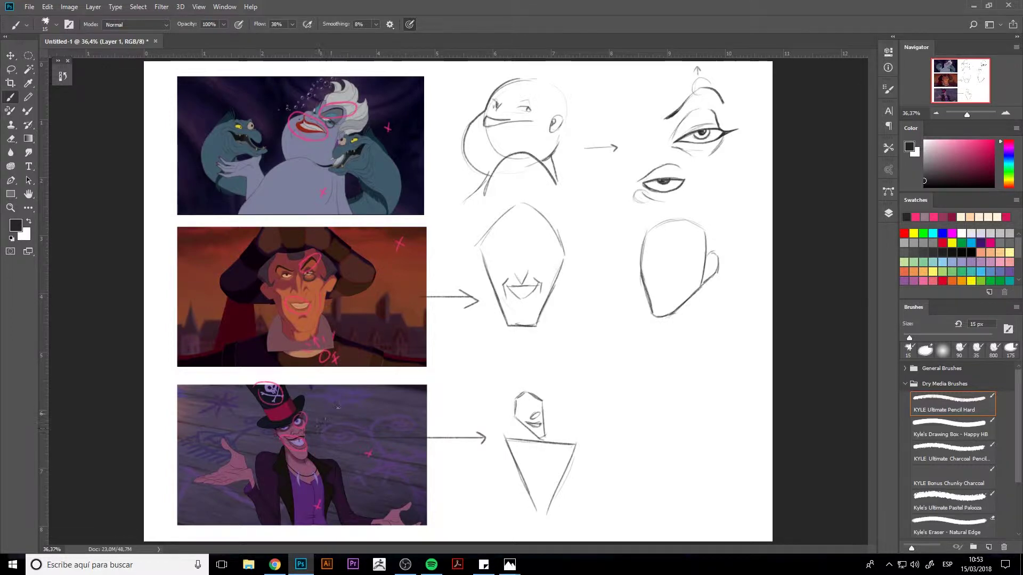
- Add pink arrows at Frollo's and Facilier's eyes, circle Ursula's eye, then sketch a black brow in the head
{"action": "left_click", "coordinate": [954, 140]}
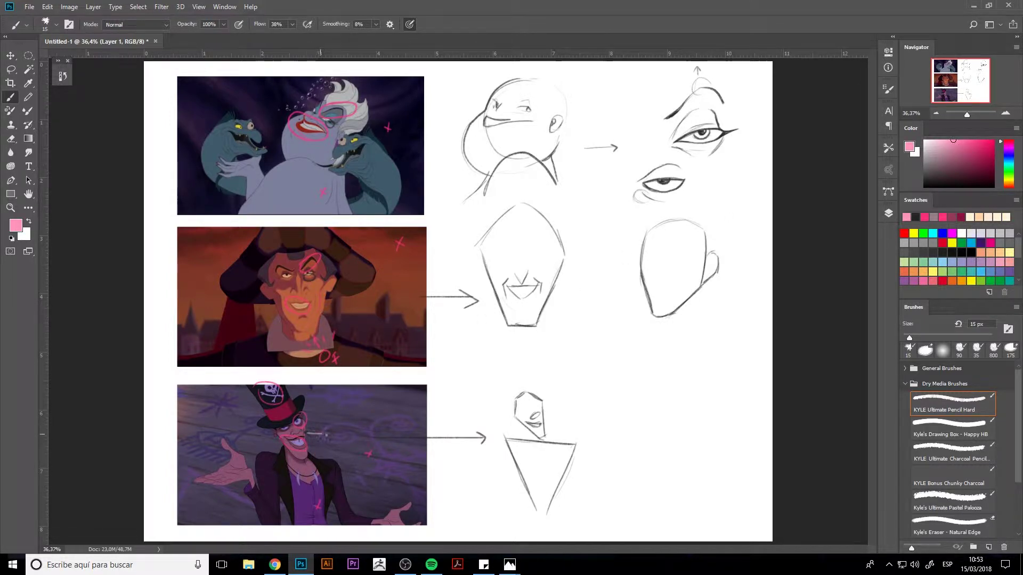
{"action": "left_click_drag", "start_coordinate": [312, 434], "coordinate": [325, 435]}
{"action": "left_click_drag", "start_coordinate": [327, 288], "coordinate": [302, 287]}
{"action": "left_click_drag", "start_coordinate": [318, 111], "coordinate": [315, 111]}
{"action": "left_click", "coordinate": [915, 217]}
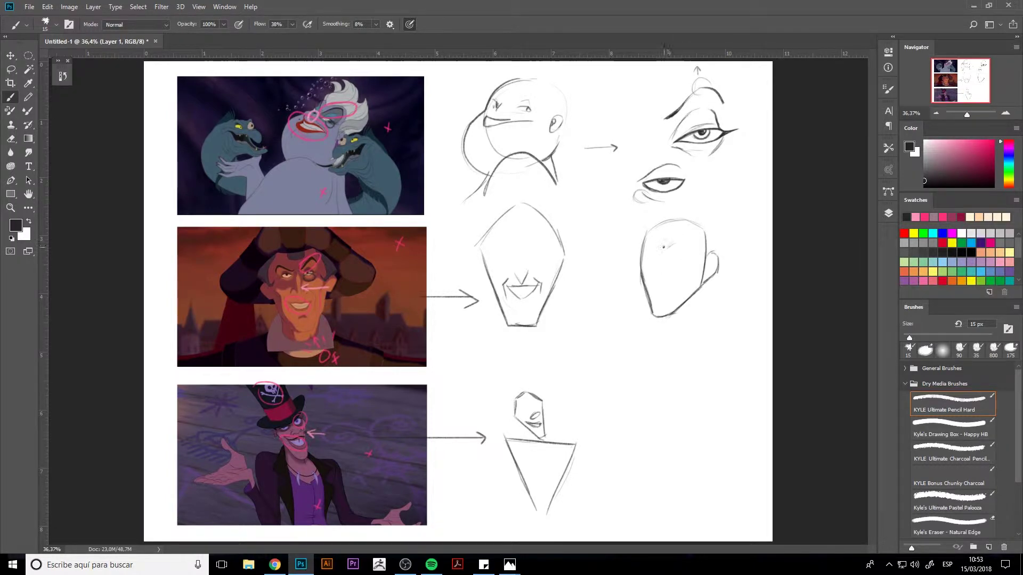
{"action": "mouse_move", "coordinate": [664, 246]}
{"action": "left_mouse_down"}
{"action": "mouse_move", "coordinate": [683, 237]}
{"action": "mouse_move", "coordinate": [690, 245]}
{"action": "left_mouse_up"}
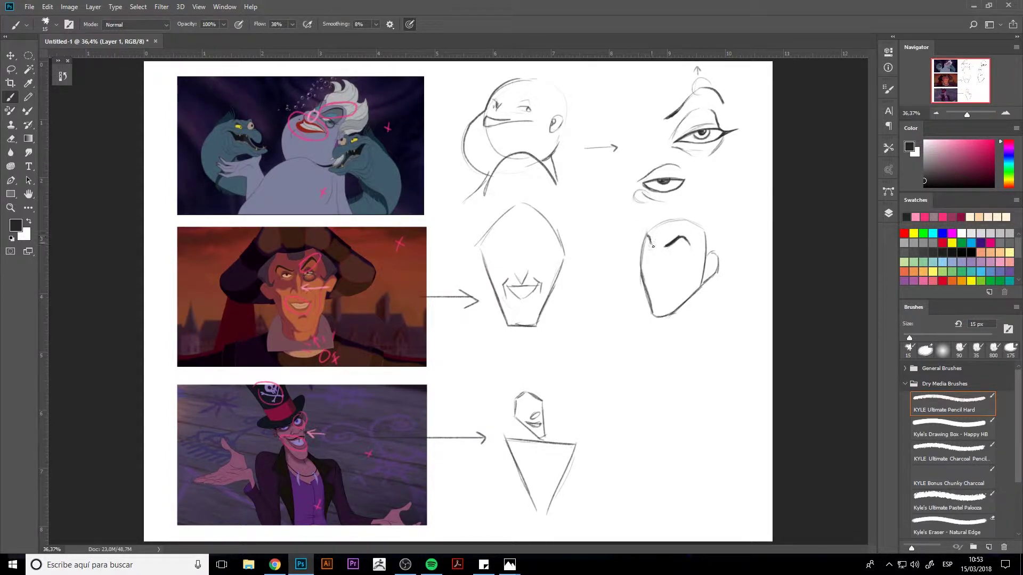
- Darken the face's left side, draw the nose, cheek and mouth marks, and erase a stray stroke
{"action": "mouse_move", "coordinate": [647, 234]}
{"action": "left_mouse_down"}
{"action": "mouse_move", "coordinate": [669, 263]}
{"action": "mouse_move", "coordinate": [687, 260]}
{"action": "mouse_move", "coordinate": [675, 244]}
{"action": "mouse_move", "coordinate": [685, 262]}
{"action": "left_mouse_up"}
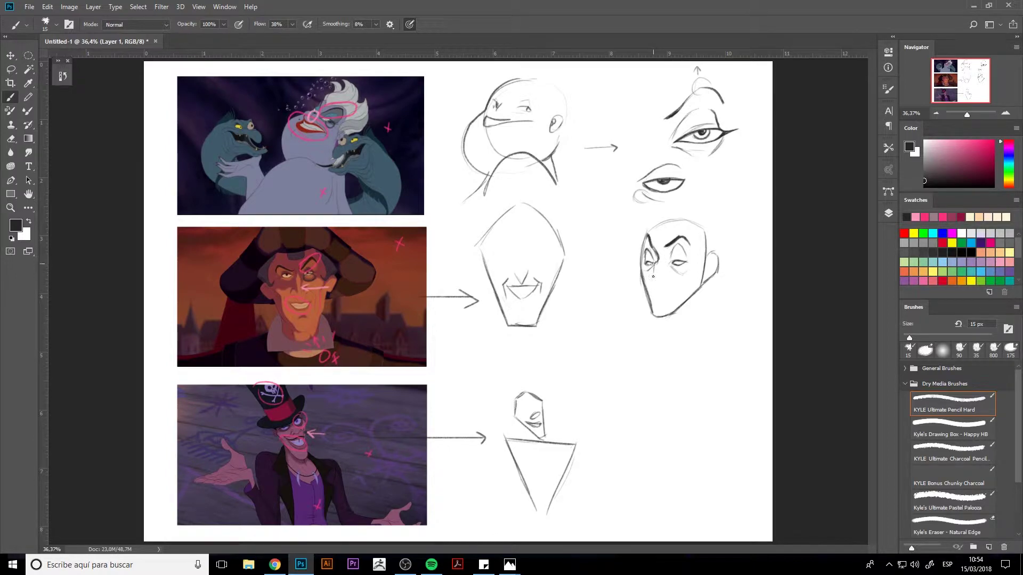
{"action": "left_click_drag", "start_coordinate": [653, 265], "coordinate": [653, 282]}
{"action": "left_click_drag", "start_coordinate": [663, 278], "coordinate": [658, 285]}
{"action": "left_click_drag", "start_coordinate": [687, 279], "coordinate": [679, 305]}
{"action": "left_click_drag", "start_coordinate": [693, 223], "coordinate": [692, 249]}
{"action": "left_click_drag", "start_coordinate": [662, 287], "coordinate": [658, 294]}
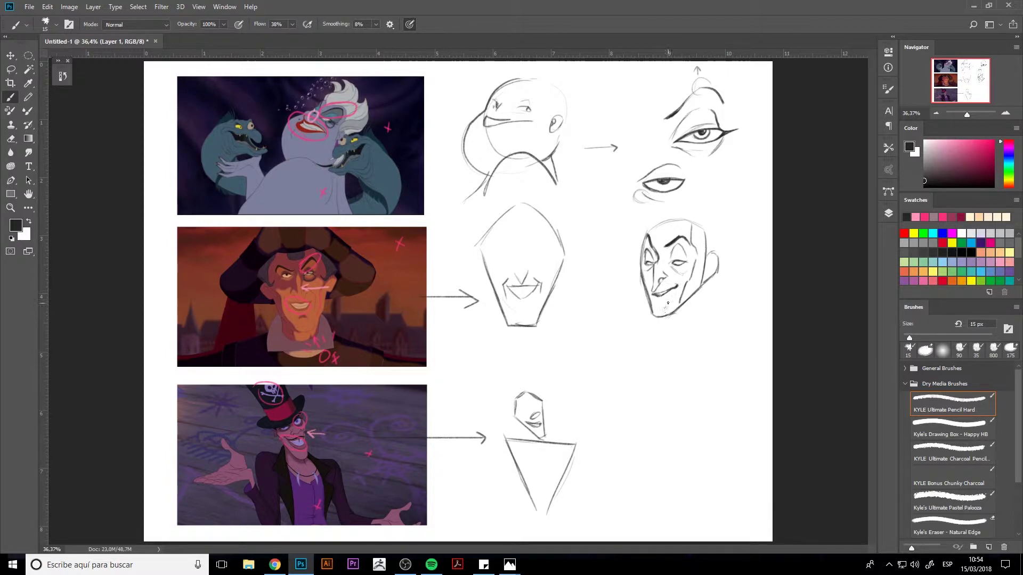
{"action": "key", "text": "e"}
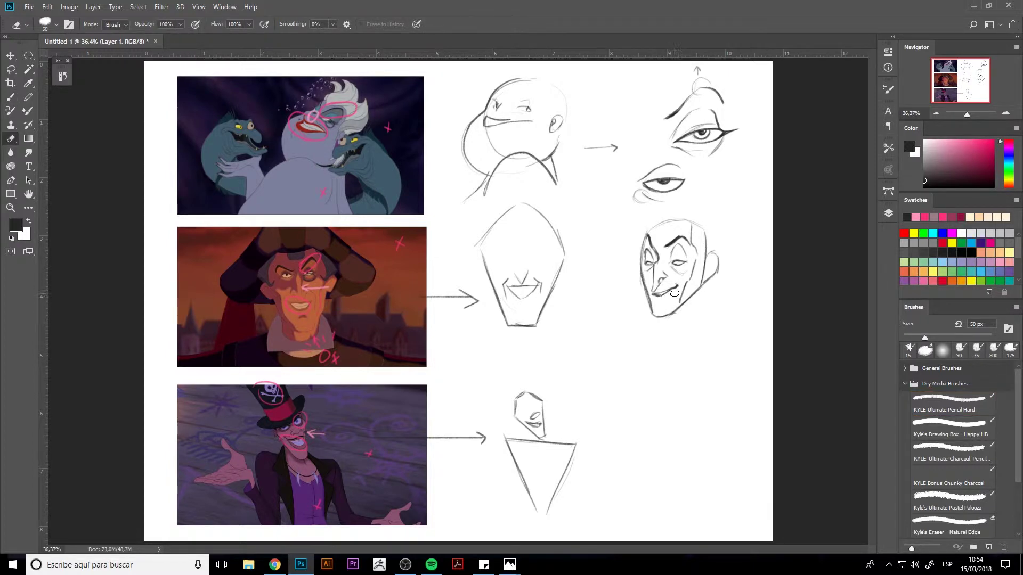
{"action": "left_click_drag", "start_coordinate": [668, 298], "coordinate": [678, 288]}
- Set the pencil to 20 px and the eraser to 15 px
{"action": "key", "text": "b"}
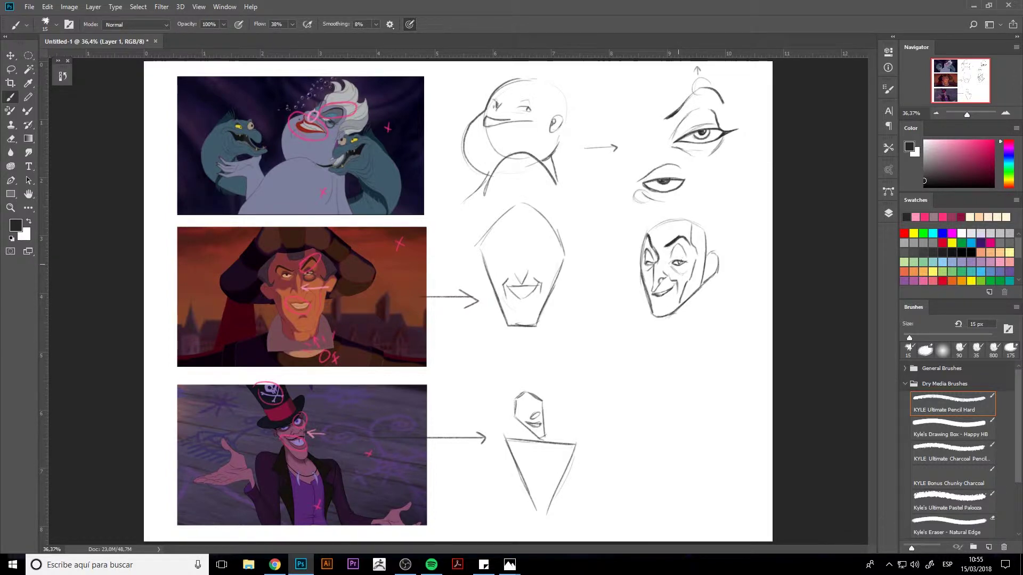
{"action": "key", "text": "alt"}
{"action": "key", "text": "ctrl"}
{"action": "key", "text": "bracketright"}
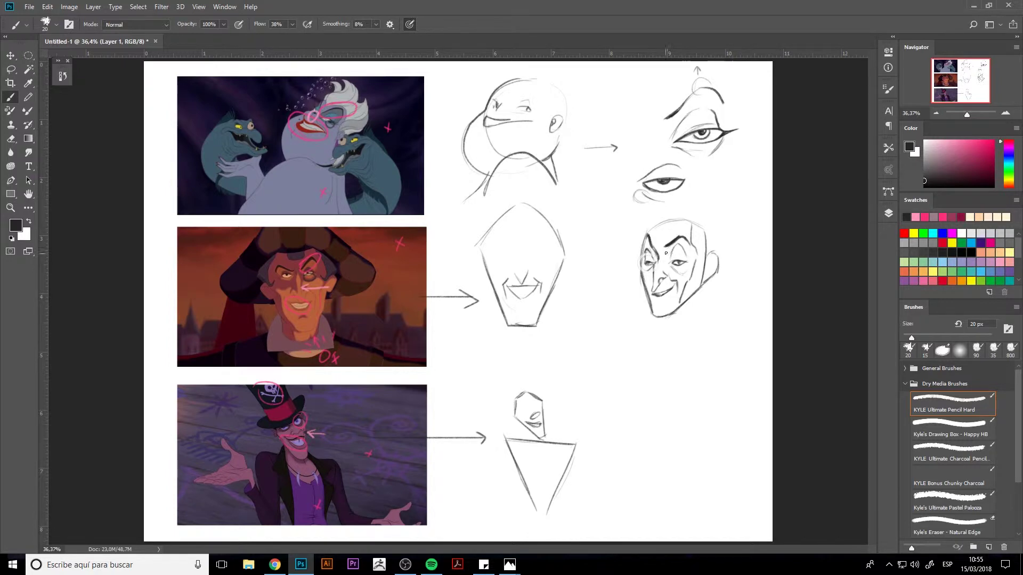
{"action": "key", "text": "alt+shift"}
{"action": "key", "text": "ctrl+alt"}
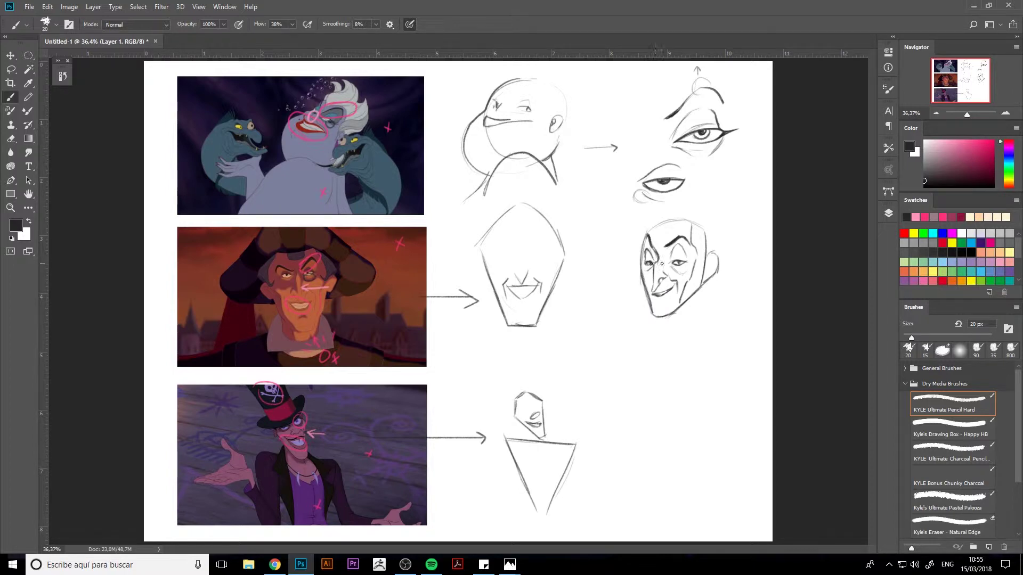
{"action": "key", "text": "e"}
{"action": "key", "text": "bracketleft"}
{"action": "key", "text": "bracketleft"}
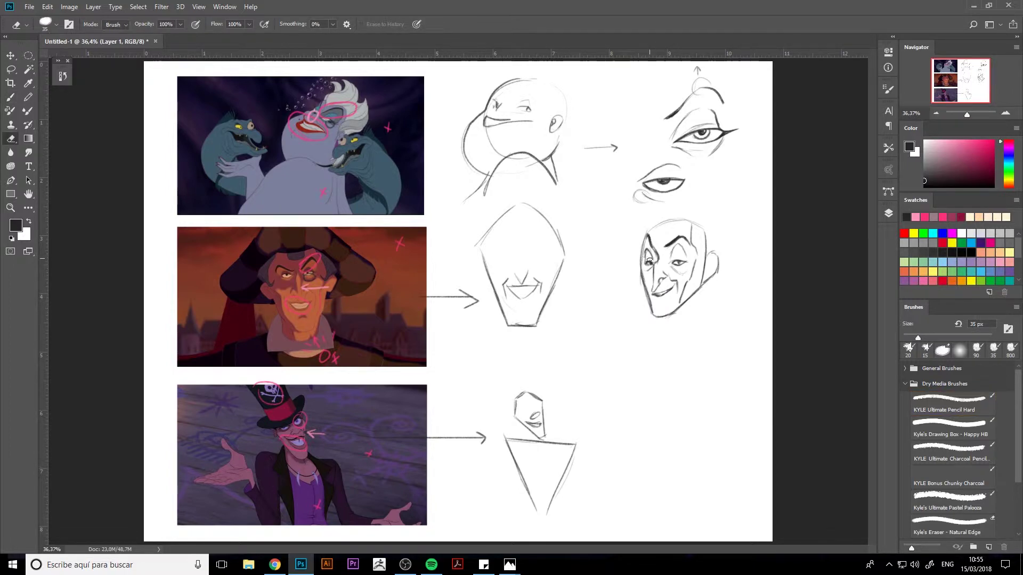
{"action": "key", "text": "bracketleft"}
{"action": "key", "text": "bracketleft"}
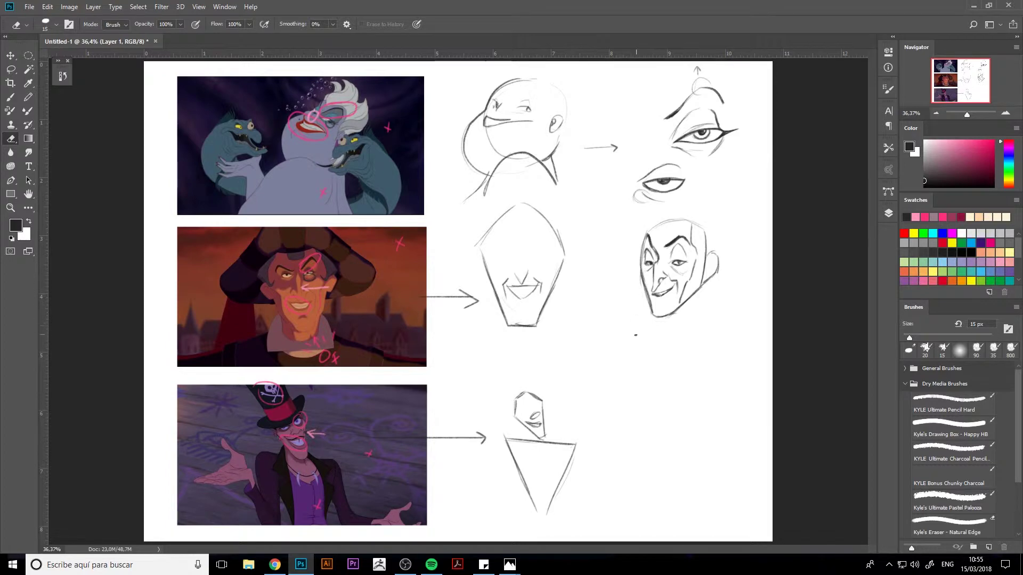
{"action": "key", "text": "b"}
- Draw an ear with inner detail on the right of the face using a 15 px pencil
{"action": "left_click_drag", "start_coordinate": [716, 241], "coordinate": [703, 270]}
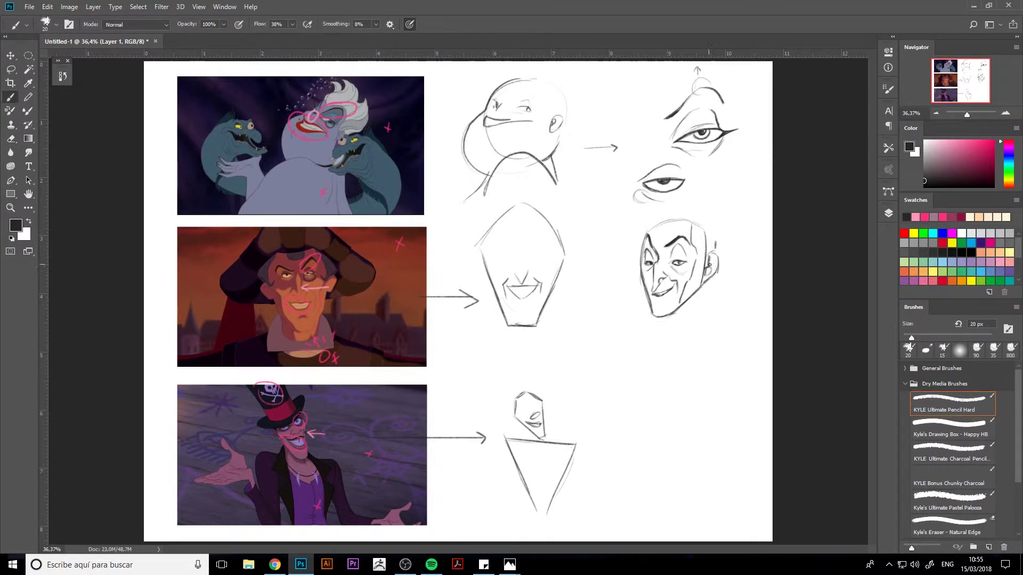
{"action": "key", "text": "bracketleft"}
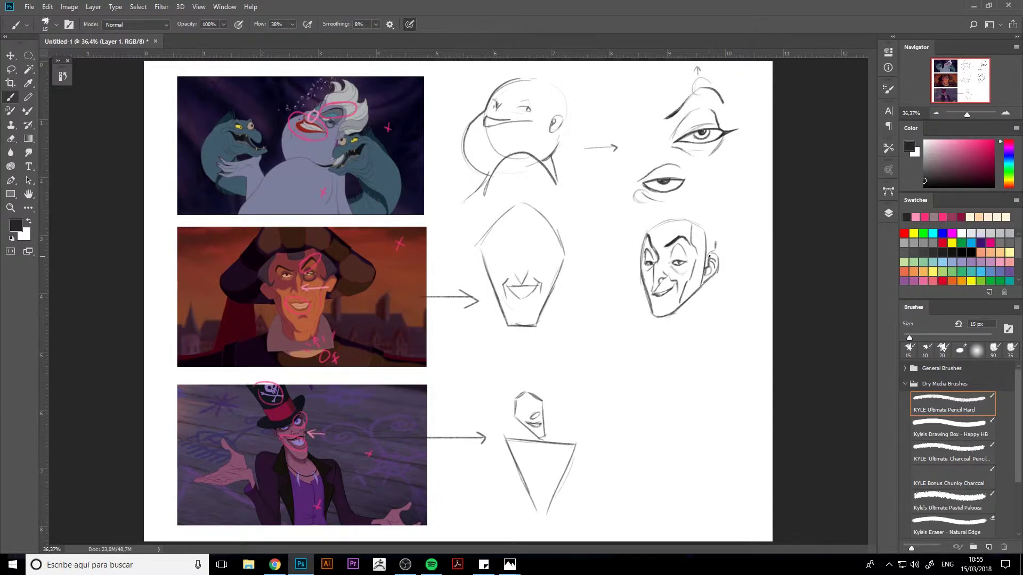
{"action": "left_click_drag", "start_coordinate": [704, 280], "coordinate": [710, 274]}
{"action": "key", "text": "e"}
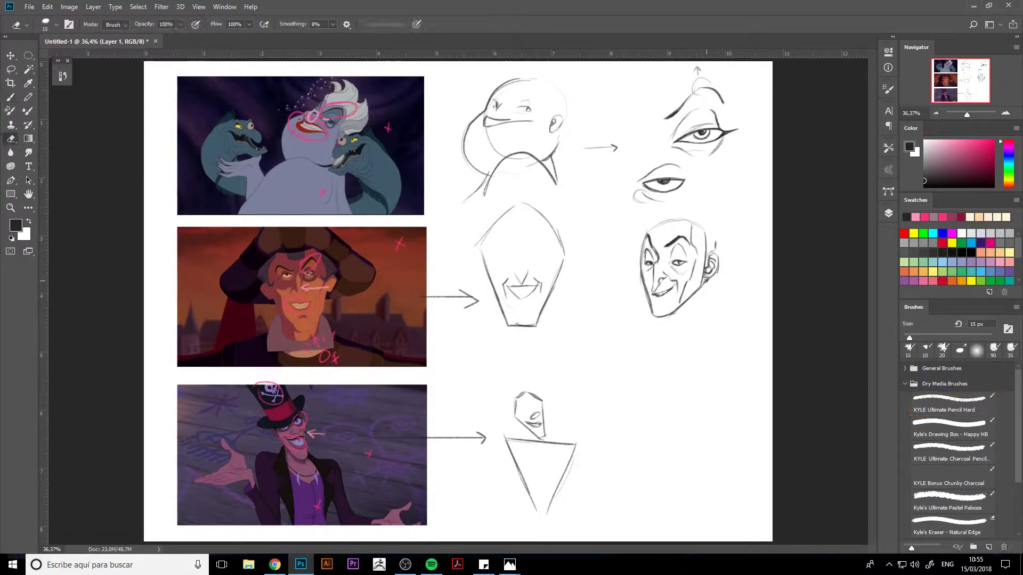
{"action": "key", "text": "b"}
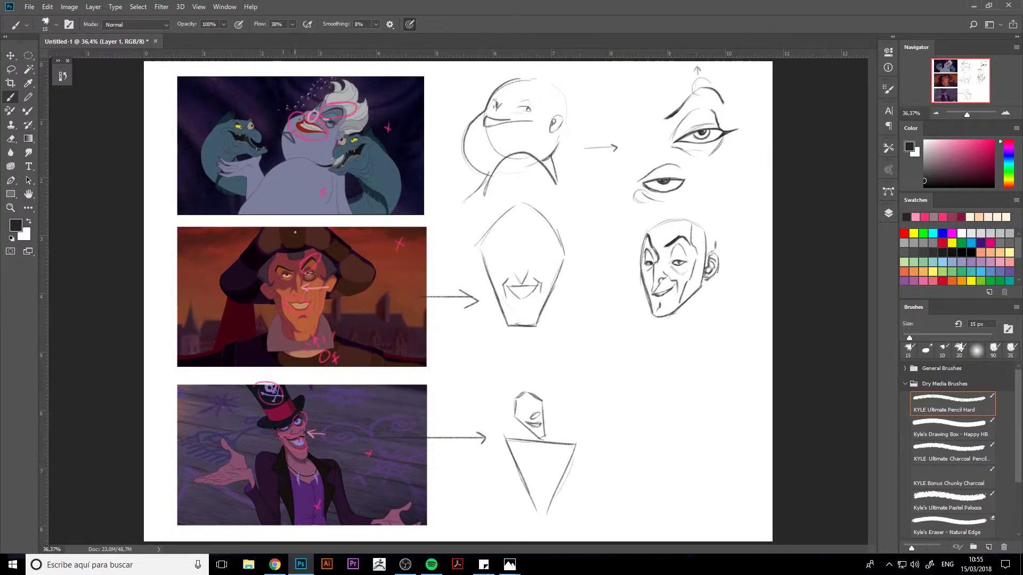
- Mark a triangle on Frollo's chin and set the eraser to 50 px
{"action": "left_click_drag", "start_coordinate": [300, 319], "coordinate": [301, 320]}
{"action": "key", "text": "e"}
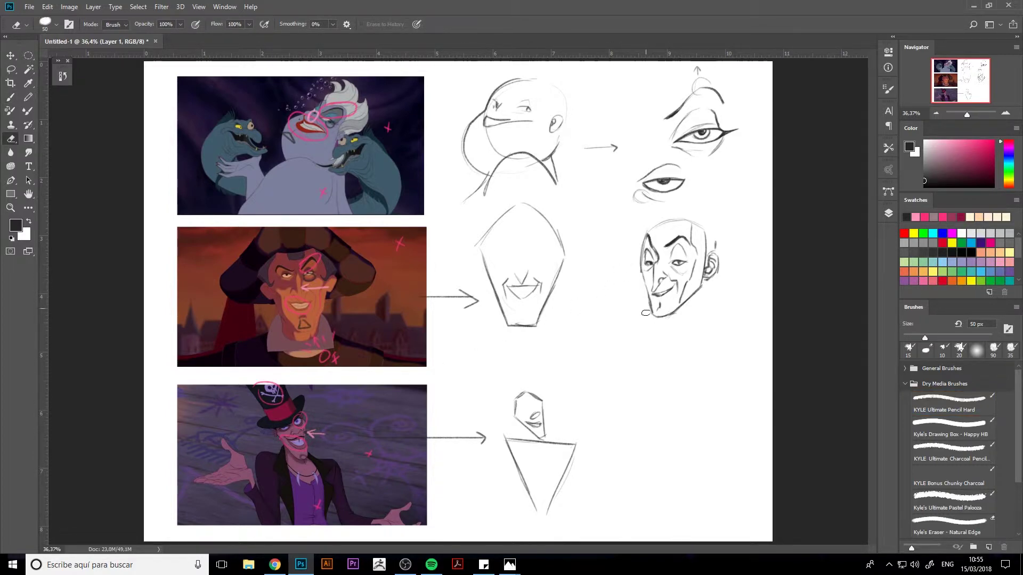
{"action": "key", "text": "bracketright"}
{"action": "key", "text": "b"}
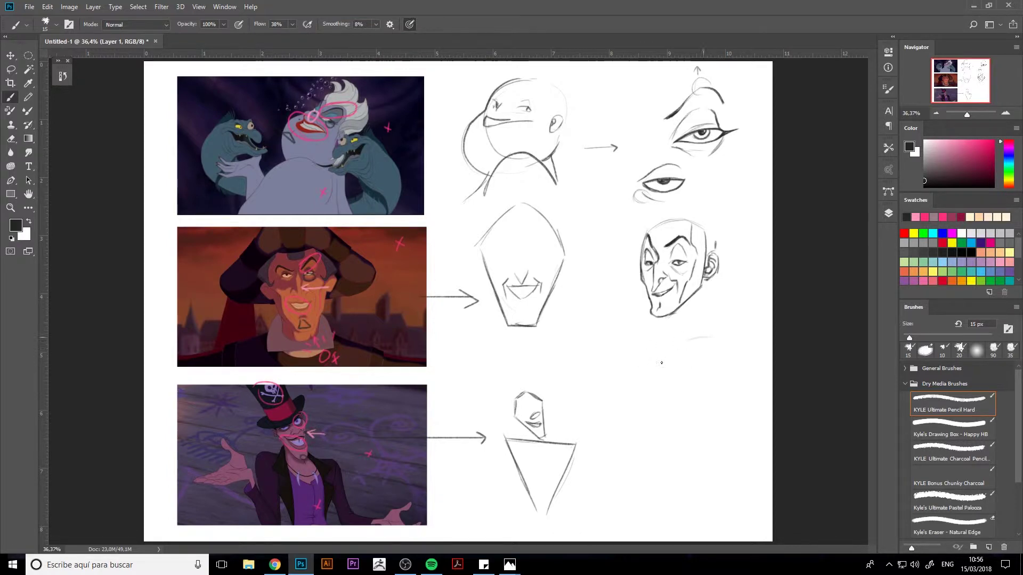
- Start a profile head below the face with a pointed nose, eye line and chin stroke
{"action": "mouse_move", "coordinate": [708, 336]}
{"action": "left_mouse_down"}
{"action": "mouse_move", "coordinate": [660, 383]}
{"action": "mouse_move", "coordinate": [651, 430]}
{"action": "mouse_move", "coordinate": [669, 415]}
{"action": "mouse_move", "coordinate": [649, 429]}
{"action": "left_mouse_up"}
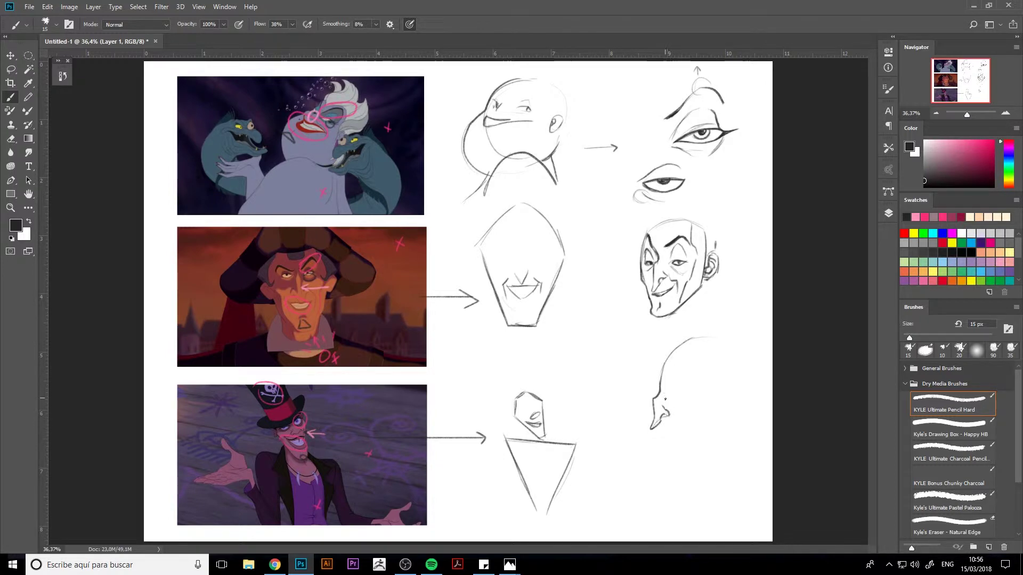
{"action": "left_click_drag", "start_coordinate": [664, 388], "coordinate": [676, 391]}
{"action": "mouse_move", "coordinate": [678, 368]}
{"action": "left_mouse_down"}
{"action": "mouse_move", "coordinate": [671, 358]}
{"action": "mouse_move", "coordinate": [658, 379]}
{"action": "left_mouse_up"}
{"action": "key", "text": "bracketleft"}
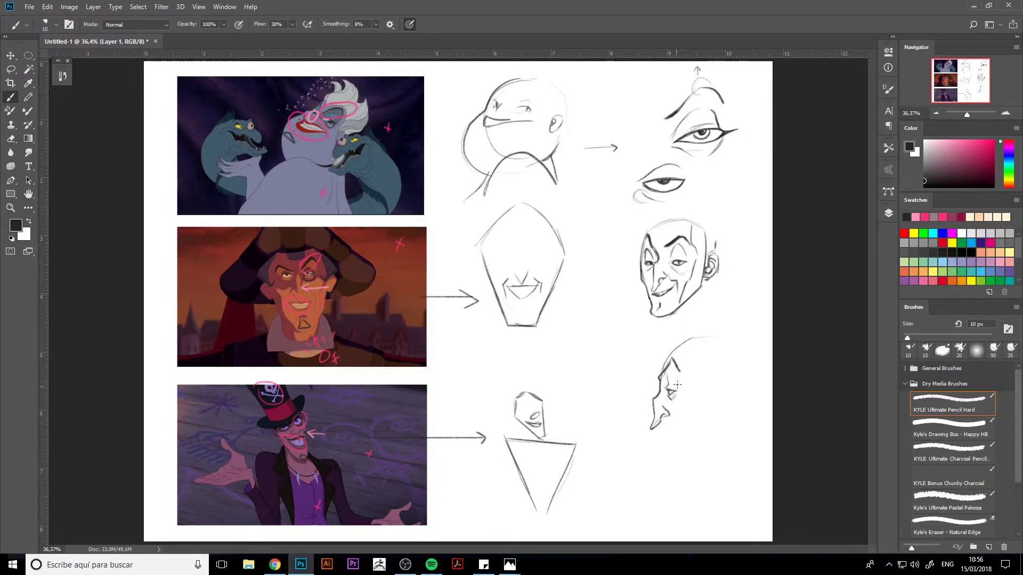
{"action": "left_click_drag", "start_coordinate": [691, 365], "coordinate": [690, 388]}
{"action": "mouse_move", "coordinate": [666, 430]}
{"action": "left_mouse_down"}
{"action": "mouse_move", "coordinate": [665, 454]}
{"action": "mouse_move", "coordinate": [705, 431]}
{"action": "mouse_move", "coordinate": [712, 385]}
{"action": "left_mouse_up"}
{"action": "key", "text": "bracketright"}
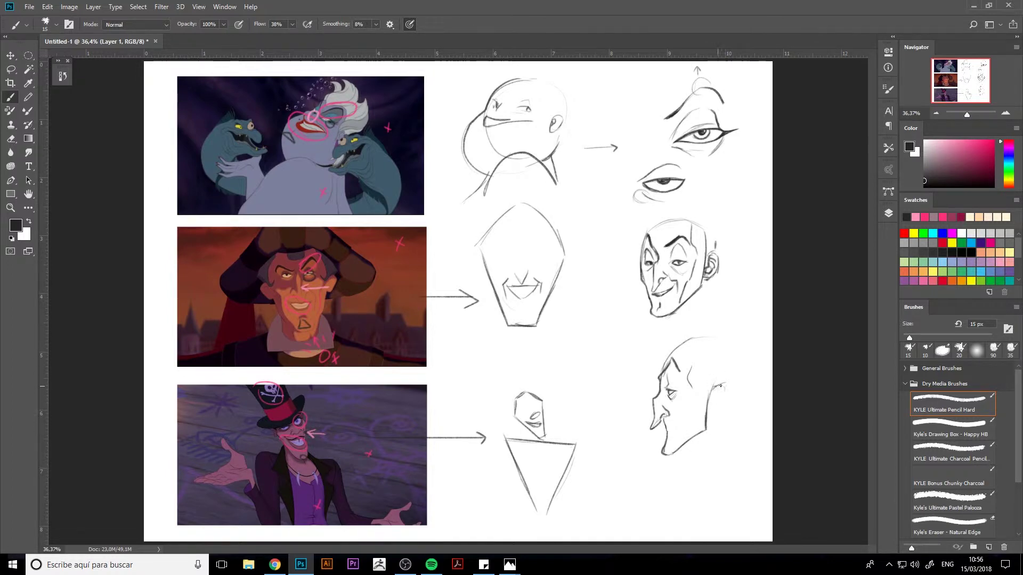
- Add an ear and cheek line, extend the head's top outline, and switch to pink
{"action": "mouse_move", "coordinate": [713, 386]}
{"action": "left_mouse_down"}
{"action": "mouse_move", "coordinate": [726, 391]}
{"action": "mouse_move", "coordinate": [716, 412]}
{"action": "mouse_move", "coordinate": [719, 388]}
{"action": "mouse_move", "coordinate": [683, 428]}
{"action": "left_mouse_up"}
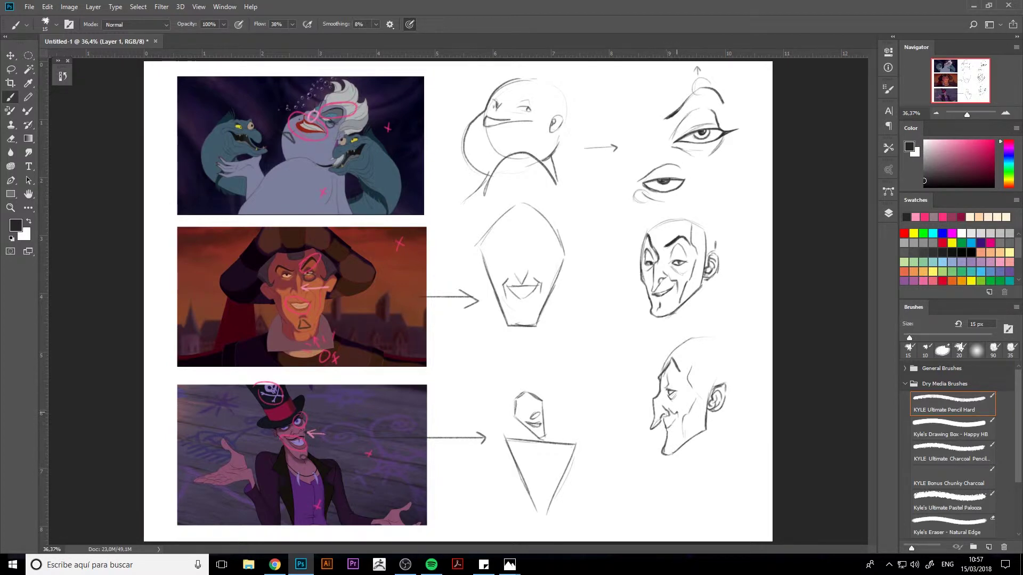
{"action": "mouse_move", "coordinate": [676, 413]}
{"action": "left_mouse_down"}
{"action": "mouse_move", "coordinate": [680, 432]}
{"action": "mouse_move", "coordinate": [673, 422]}
{"action": "left_mouse_up"}
{"action": "key", "text": "e"}
{"action": "key", "text": "bracketleft"}
{"action": "key", "text": "bracketleft"}
{"action": "key", "text": "bracketleft"}
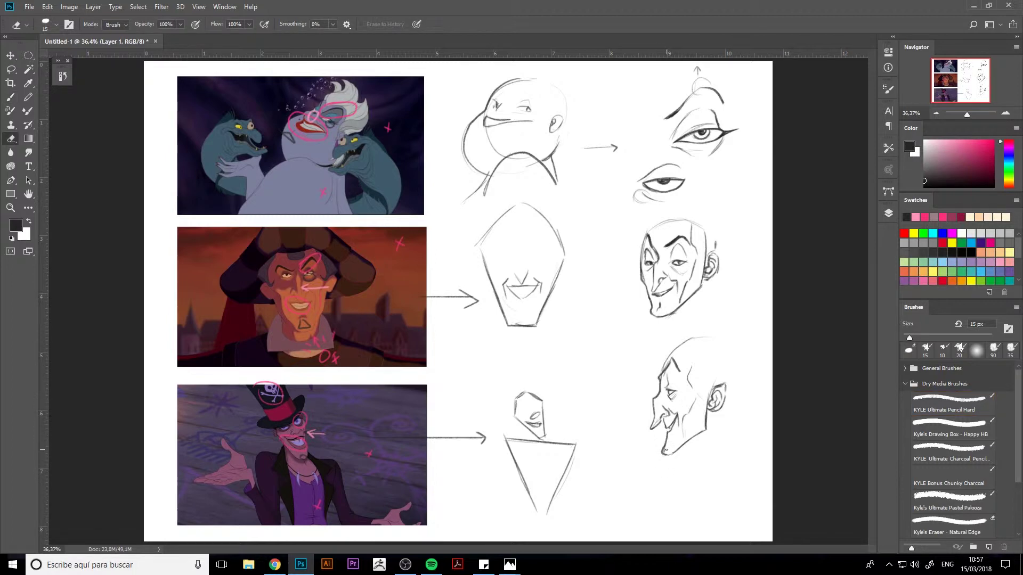
{"action": "key", "text": "b"}
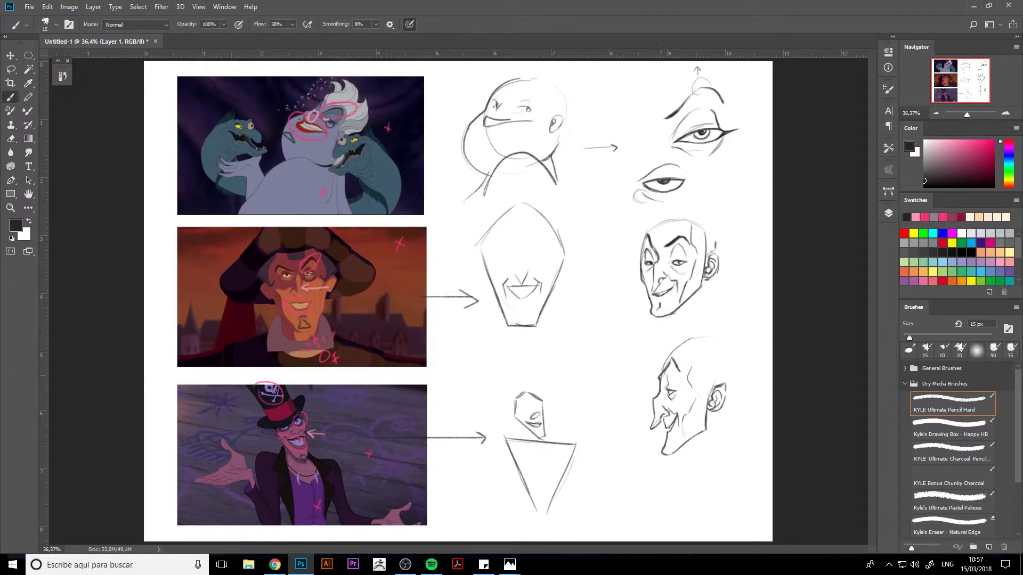
{"action": "mouse_move", "coordinate": [673, 350]}
{"action": "left_mouse_down"}
{"action": "mouse_move", "coordinate": [724, 335]}
{"action": "mouse_move", "coordinate": [729, 443]}
{"action": "left_mouse_up"}
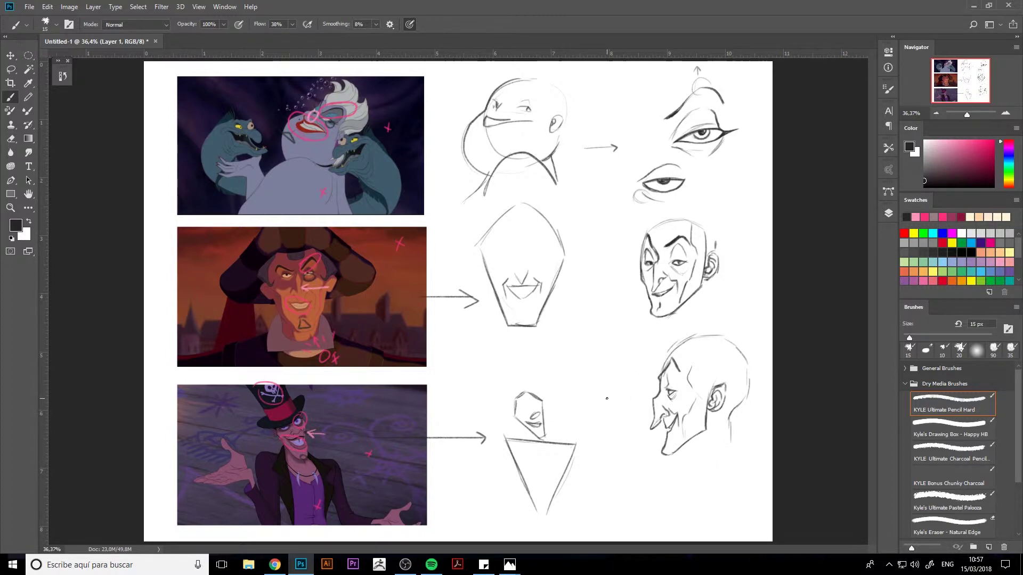
{"action": "left_click", "coordinate": [966, 140]}
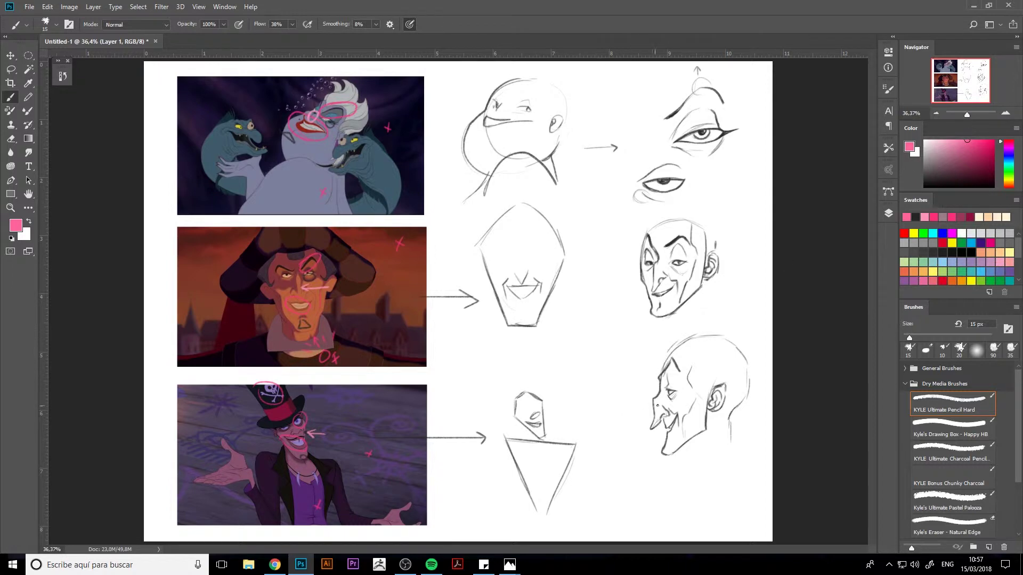
- Add pink marks to the profile head, then undo the stray ones
{"action": "left_click_drag", "start_coordinate": [643, 402], "coordinate": [643, 396]}
{"action": "left_click_drag", "start_coordinate": [655, 346], "coordinate": [667, 362]}
{"action": "left_click_drag", "start_coordinate": [697, 393], "coordinate": [691, 411]}
{"action": "key", "text": "ctrl+alt+z"}
{"action": "key", "text": "ctrl+alt+z"}
{"action": "key", "text": "ctrl+alt+z"}
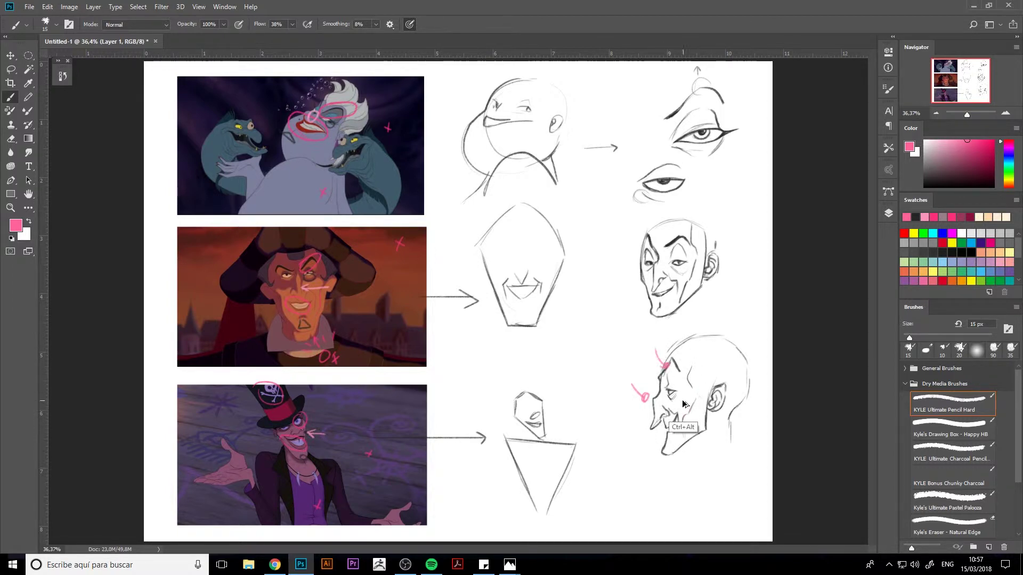
{"action": "key", "text": "ctrl+alt+z"}
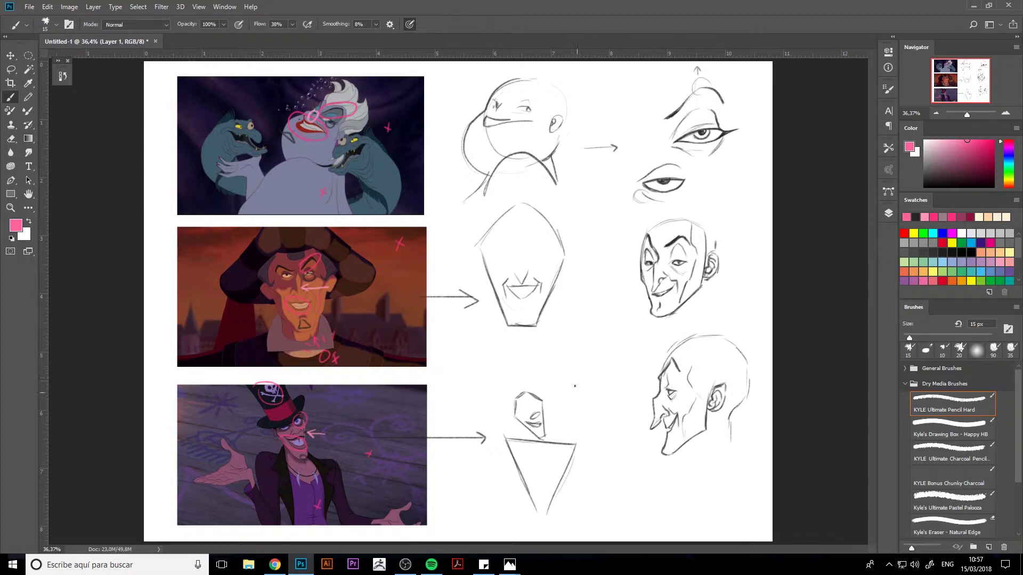
- Draw a pink triangle outline beside the profile head
{"action": "left_click_drag", "start_coordinate": [561, 344], "coordinate": [593, 411]}
{"action": "left_click_drag", "start_coordinate": [627, 346], "coordinate": [601, 398]}
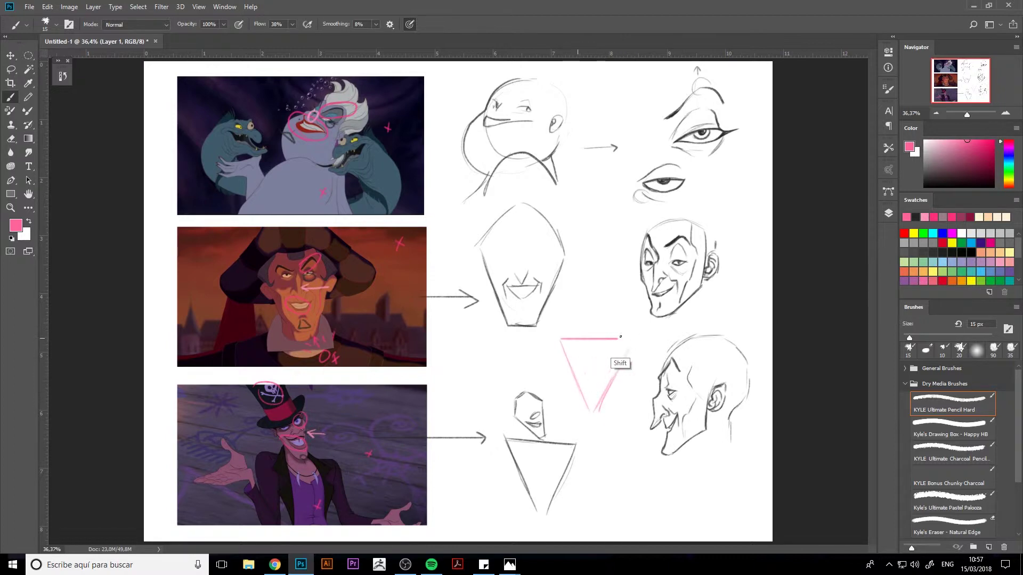
{"action": "mouse_move", "coordinate": [562, 338]}
{"action": "left_mouse_down"}
{"action": "mouse_move", "coordinate": [632, 339]}
{"action": "mouse_move", "coordinate": [596, 412]}
{"action": "mouse_move", "coordinate": [607, 388]}
{"action": "left_mouse_up"}
{"action": "left_click_drag", "start_coordinate": [563, 345], "coordinate": [596, 414]}
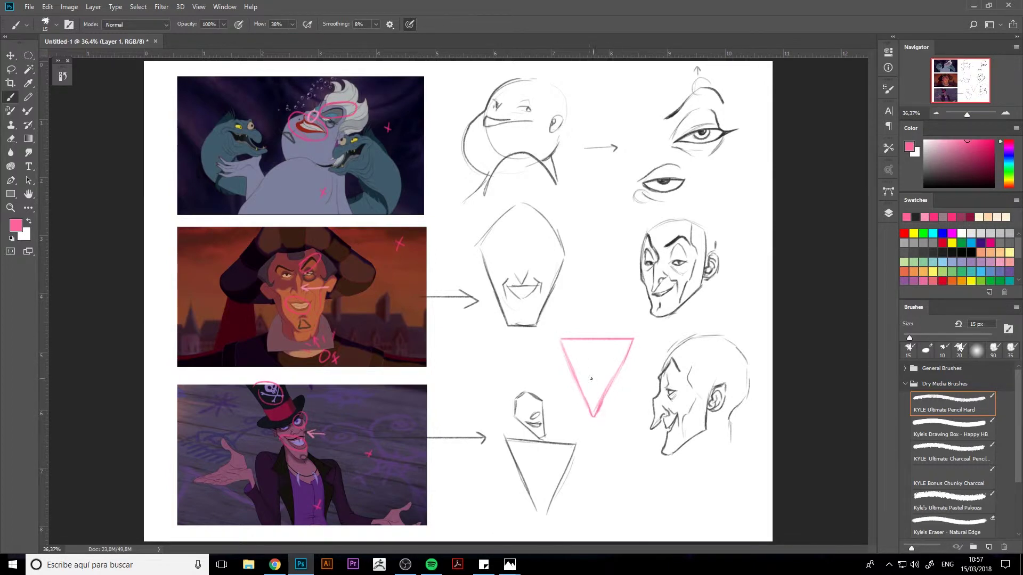
- Fill the pink triangle with a small V and smaller inner triangles
{"action": "mouse_move", "coordinate": [586, 385]}
{"action": "left_mouse_down"}
{"action": "mouse_move", "coordinate": [592, 404]}
{"action": "mouse_move", "coordinate": [596, 394]}
{"action": "left_mouse_up"}
{"action": "mouse_move", "coordinate": [599, 374]}
{"action": "left_mouse_down"}
{"action": "mouse_move", "coordinate": [593, 388]}
{"action": "mouse_move", "coordinate": [588, 374]}
{"action": "mouse_move", "coordinate": [598, 374]}
{"action": "mouse_move", "coordinate": [583, 372]}
{"action": "mouse_move", "coordinate": [589, 358]}
{"action": "left_mouse_up"}
{"action": "mouse_move", "coordinate": [605, 370]}
{"action": "left_mouse_down"}
{"action": "mouse_move", "coordinate": [613, 352]}
{"action": "mouse_move", "coordinate": [574, 352]}
{"action": "mouse_move", "coordinate": [589, 352]}
{"action": "mouse_move", "coordinate": [582, 341]}
{"action": "mouse_move", "coordinate": [598, 352]}
{"action": "left_mouse_up"}
{"action": "mouse_move", "coordinate": [598, 352]}
{"action": "left_mouse_down"}
{"action": "mouse_move", "coordinate": [618, 351]}
{"action": "mouse_move", "coordinate": [573, 384]}
{"action": "mouse_move", "coordinate": [582, 394]}
{"action": "left_mouse_up"}
{"action": "mouse_move", "coordinate": [623, 366]}
{"action": "left_mouse_down"}
{"action": "mouse_move", "coordinate": [635, 365]}
{"action": "mouse_move", "coordinate": [605, 395]}
{"action": "left_mouse_up"}
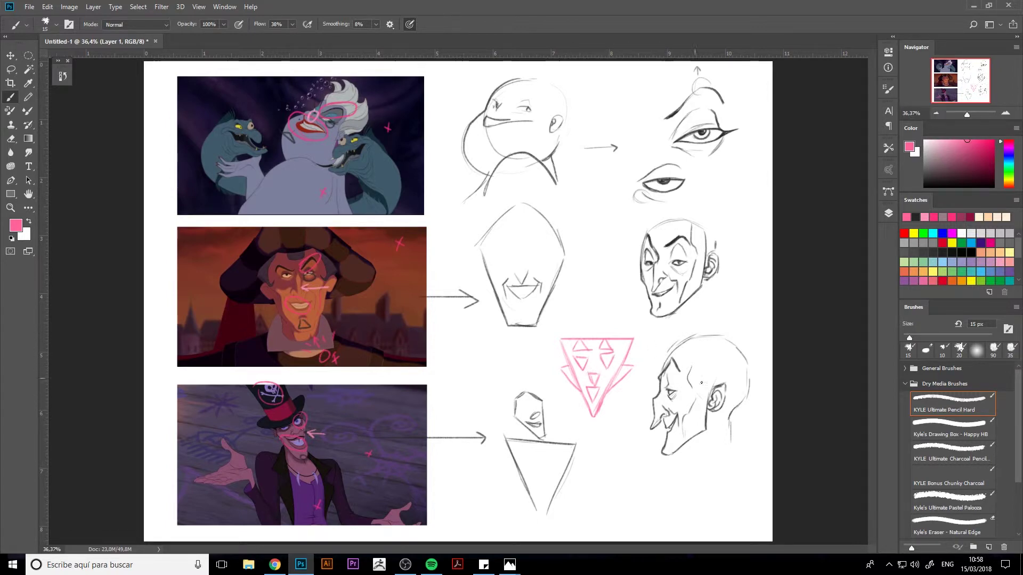
- Lasso and reposition the upper-right face sketch
{"action": "key", "text": "l"}
{"action": "left_click_drag", "start_coordinate": [721, 301], "coordinate": [734, 261]}
{"action": "key", "text": "ctrl+t"}
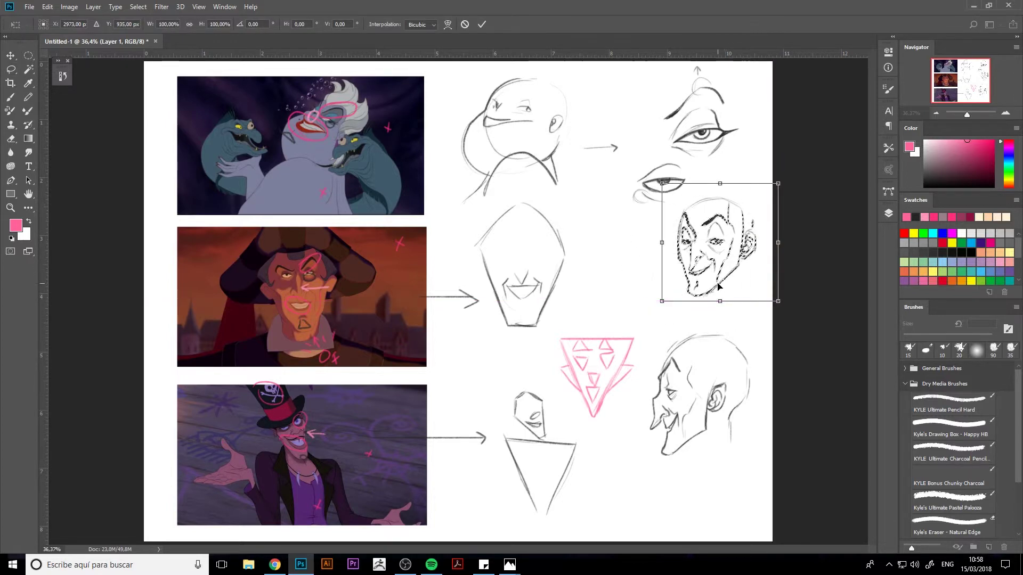
{"action": "key", "text": "Return"}
{"action": "key", "text": "ctrl+d"}
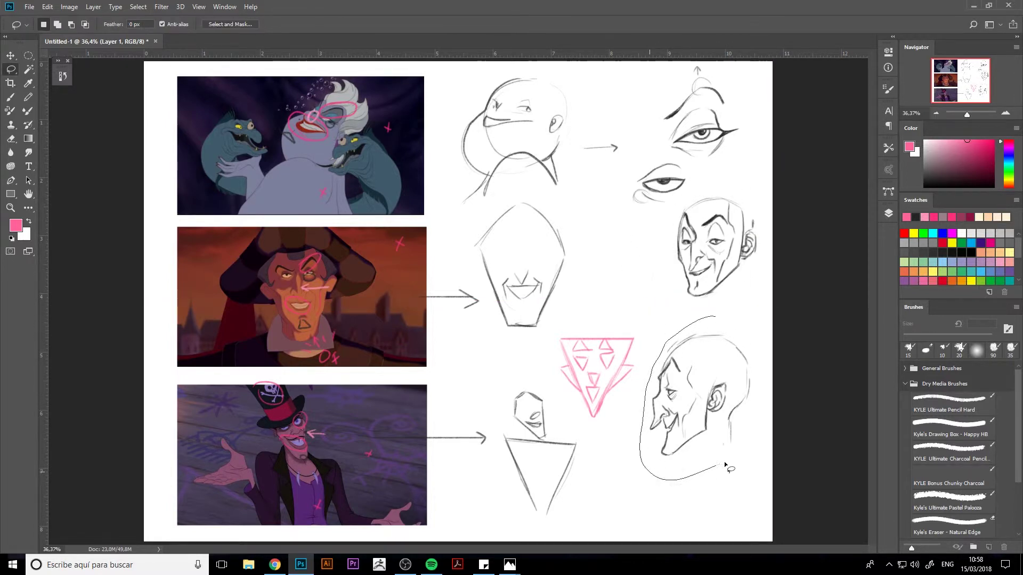
- Lasso the profile head sketch, then resize and move it up-left into the middle row
{"action": "mouse_move", "coordinate": [690, 327]}
{"action": "left_mouse_down"}
{"action": "mouse_move", "coordinate": [744, 332]}
{"action": "mouse_move", "coordinate": [755, 323]}
{"action": "left_mouse_up"}
{"action": "key", "text": "ctrl+t"}
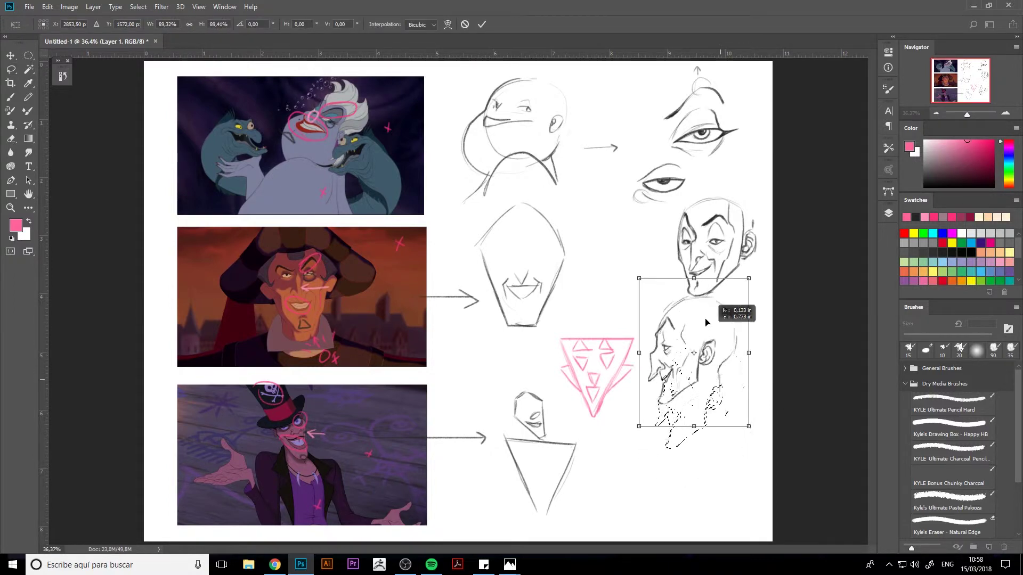
{"action": "left_click_drag", "start_coordinate": [722, 391], "coordinate": [642, 257]}
{"action": "key", "text": "Return"}
{"action": "key", "text": "ctrl+d"}
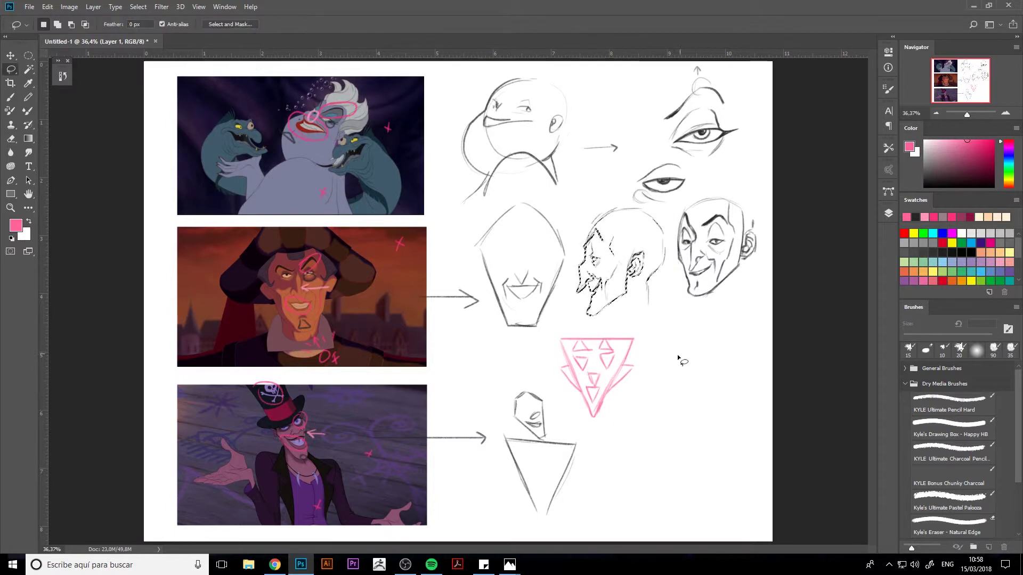
- Move the pink triangle down-right and enlarge it to about 160% in the lower-right space
{"action": "left_click_drag", "start_coordinate": [651, 385], "coordinate": [641, 410]}
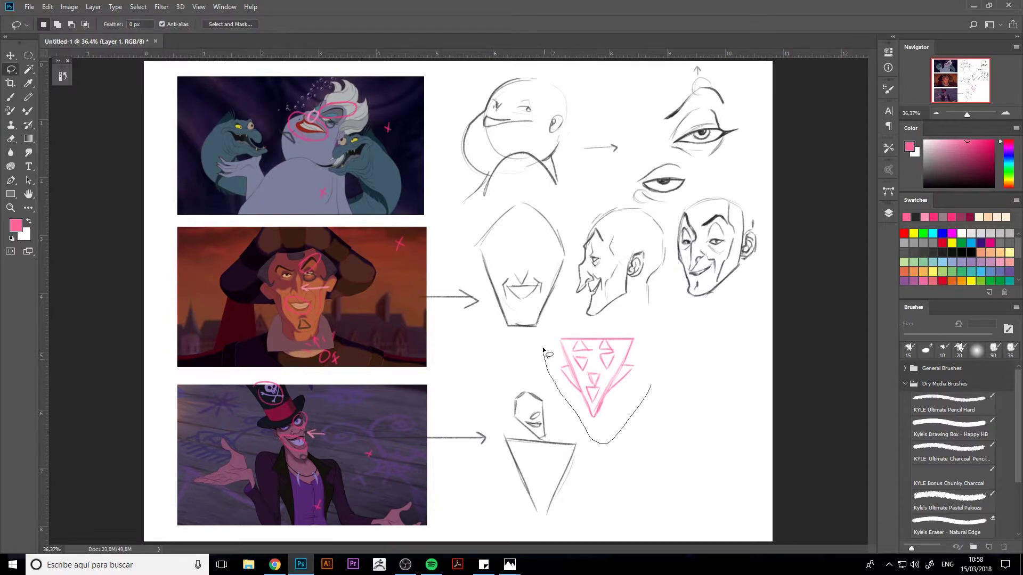
{"action": "key", "text": "ctrl+t"}
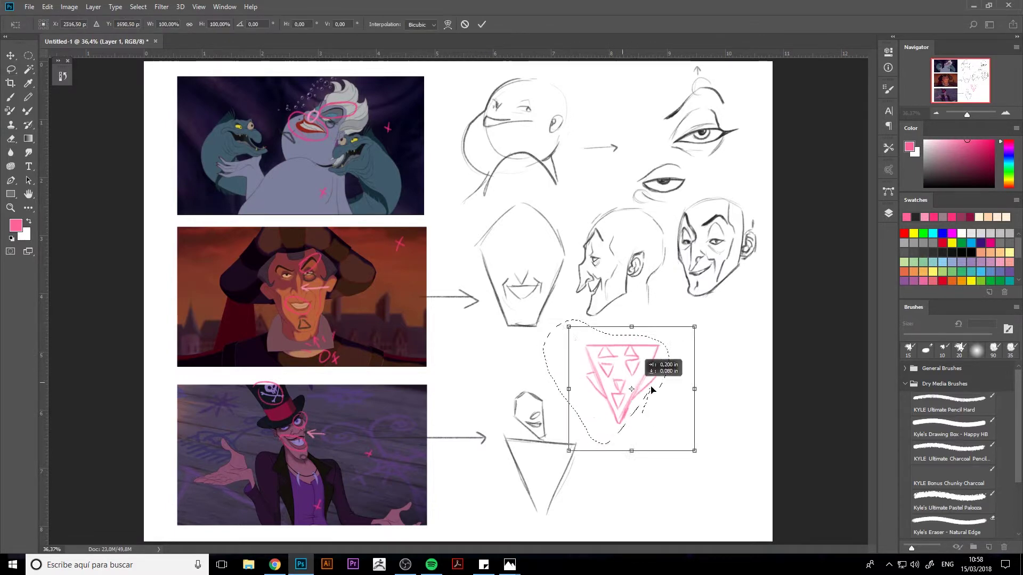
{"action": "left_click_drag", "start_coordinate": [644, 405], "coordinate": [713, 428]}
{"action": "left_click_drag", "start_coordinate": [742, 338], "coordinate": [767, 303]}
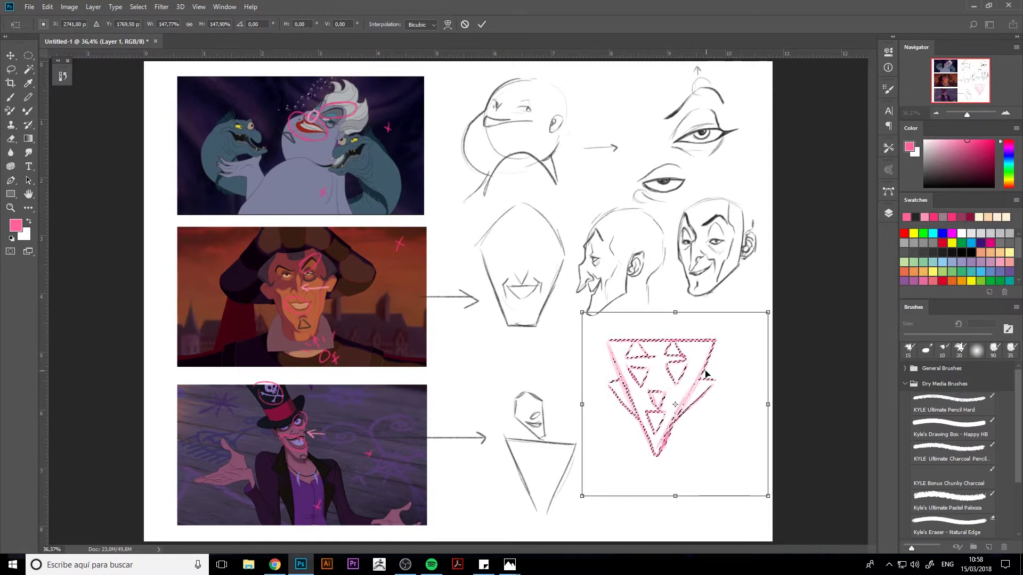
{"action": "left_click_drag", "start_coordinate": [709, 362], "coordinate": [712, 369]}
{"action": "left_click_drag", "start_coordinate": [772, 319], "coordinate": [780, 311]}
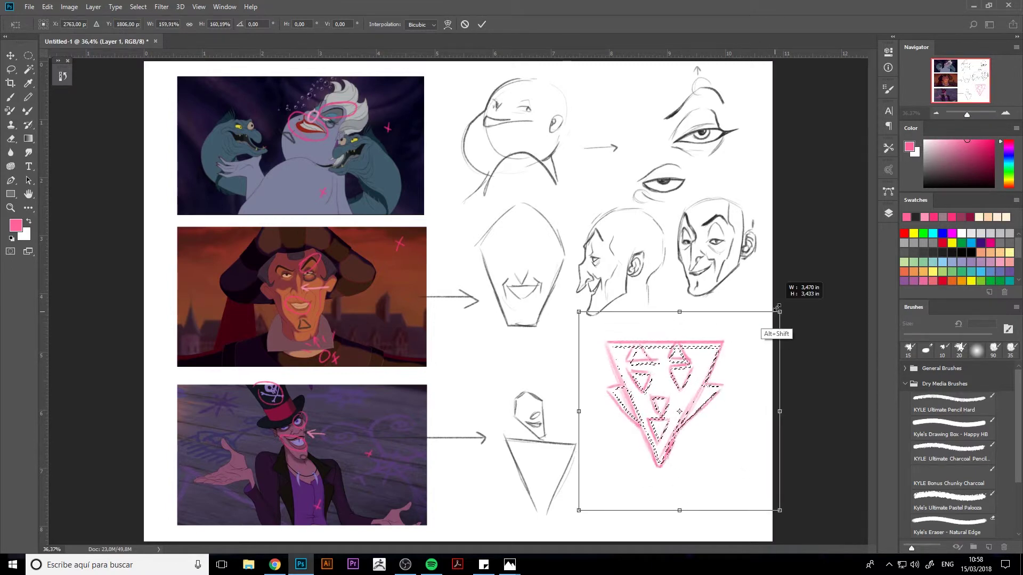
{"action": "left_click_drag", "start_coordinate": [705, 382], "coordinate": [716, 384]}
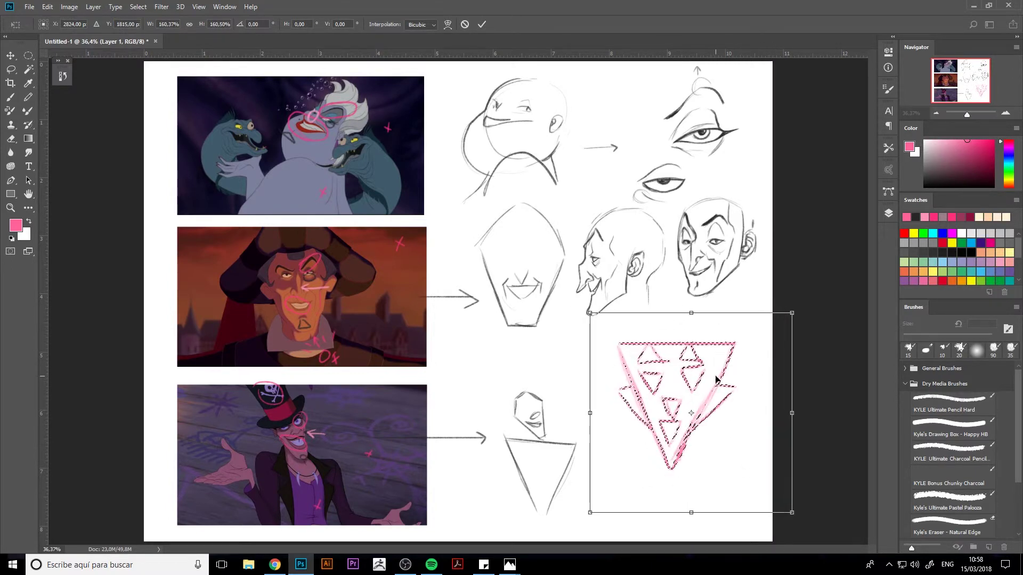
{"action": "key", "text": "Return"}
{"action": "key", "text": "l"}
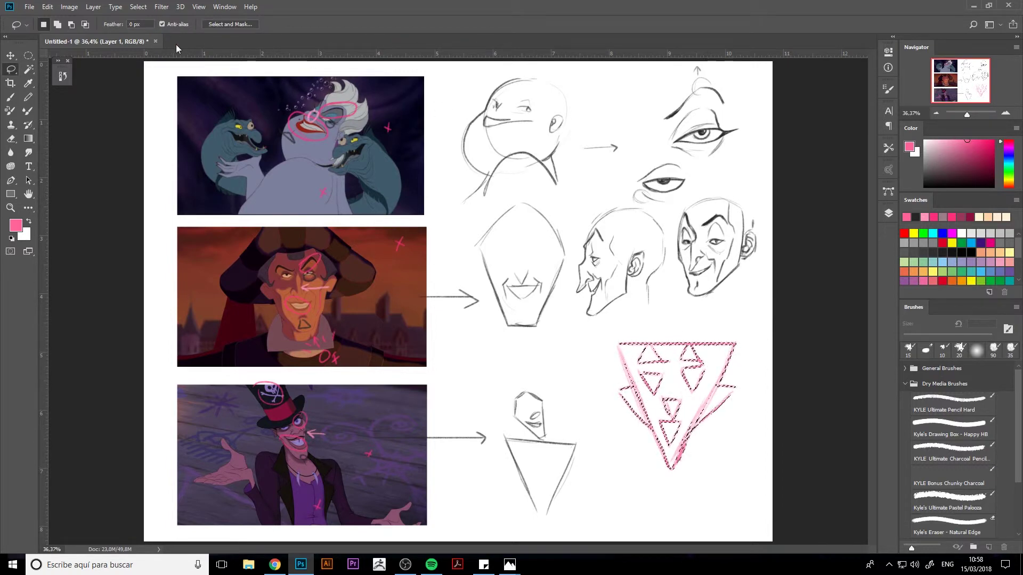
- Erase the selected pink triangle with a 1000 px eraser to a faint guide, then deselect
{"action": "key", "text": "e"}
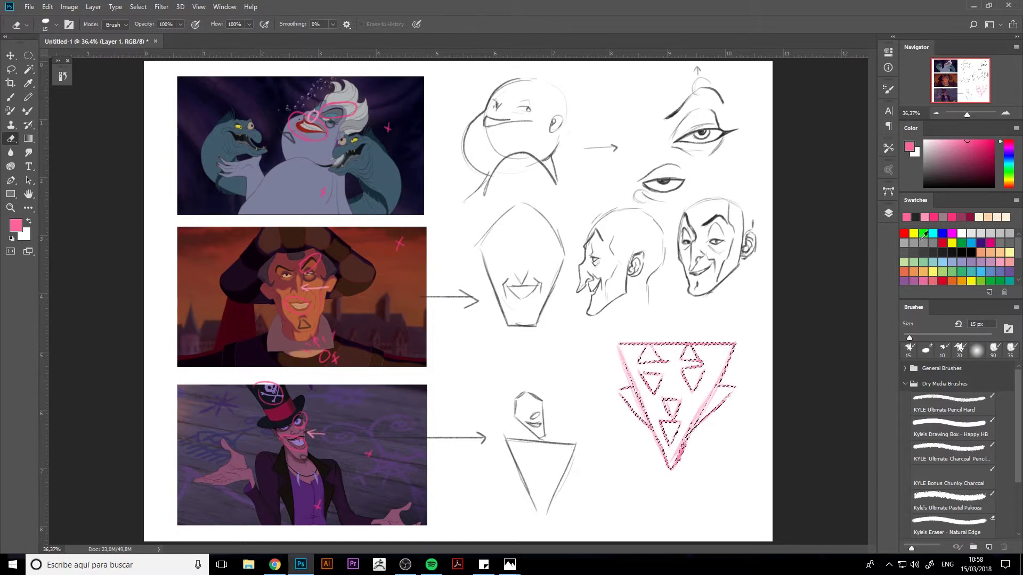
{"action": "left_click_drag", "start_coordinate": [909, 337], "coordinate": [984, 337]}
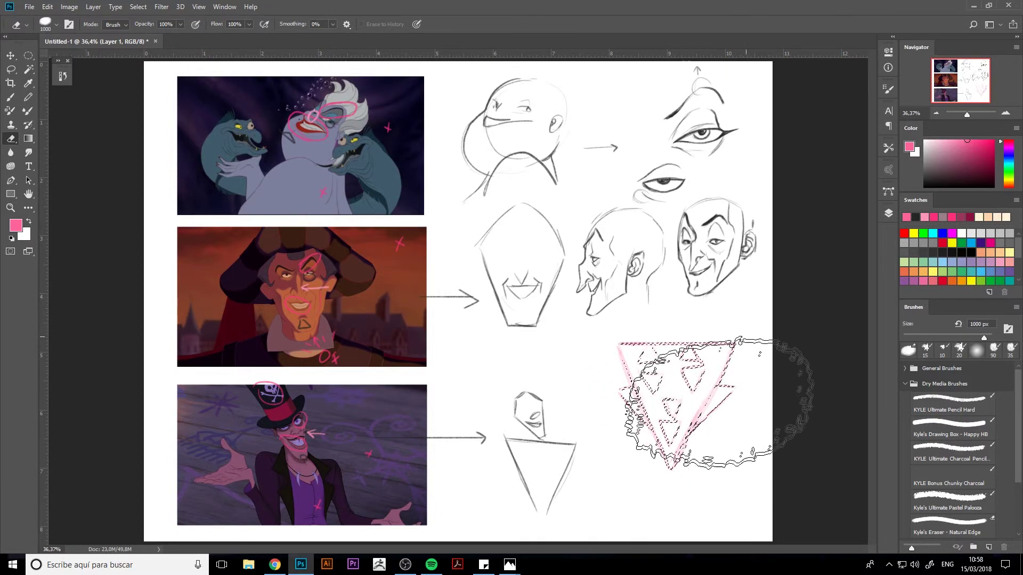
{"action": "mouse_move", "coordinate": [718, 403]}
{"action": "left_mouse_down"}
{"action": "mouse_move", "coordinate": [645, 367]}
{"action": "mouse_move", "coordinate": [715, 353]}
{"action": "mouse_move", "coordinate": [721, 334]}
{"action": "mouse_move", "coordinate": [650, 350]}
{"action": "mouse_move", "coordinate": [704, 410]}
{"action": "left_mouse_up"}
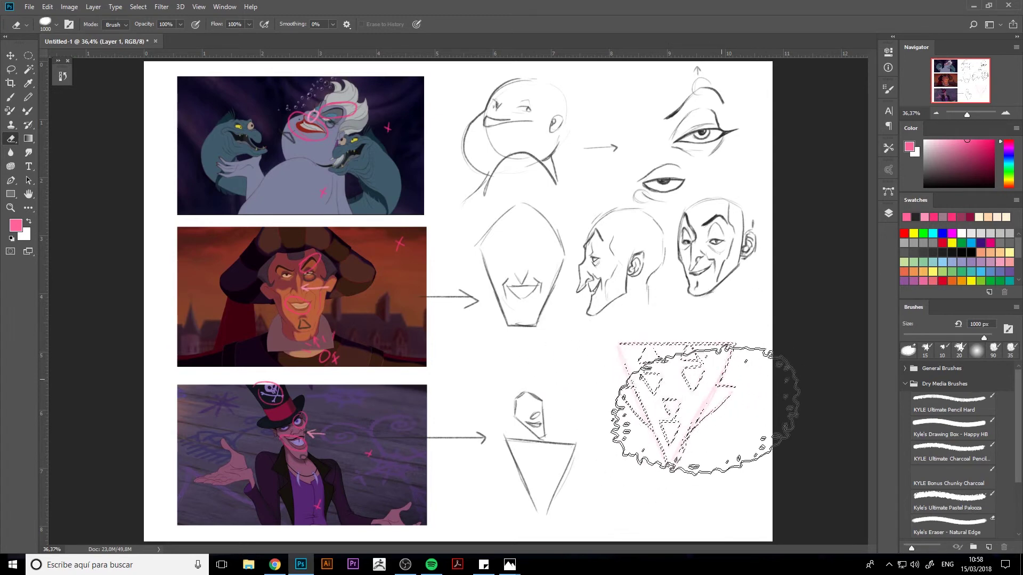
{"action": "key", "text": "ctrl+d"}
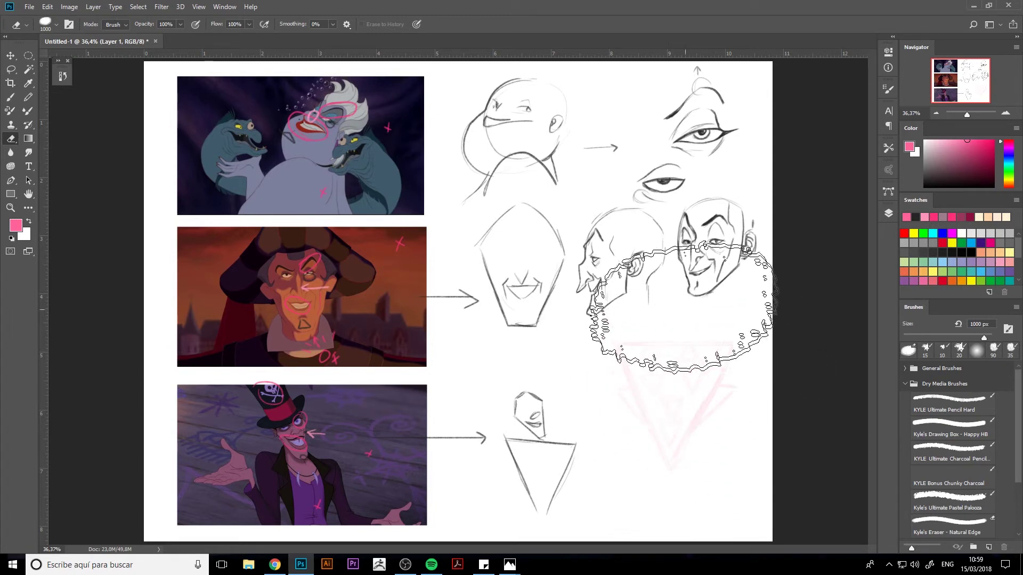
- In black 10 px pencil, draw the head's left side, chin stroke and cheek notch
{"action": "key", "text": "b"}
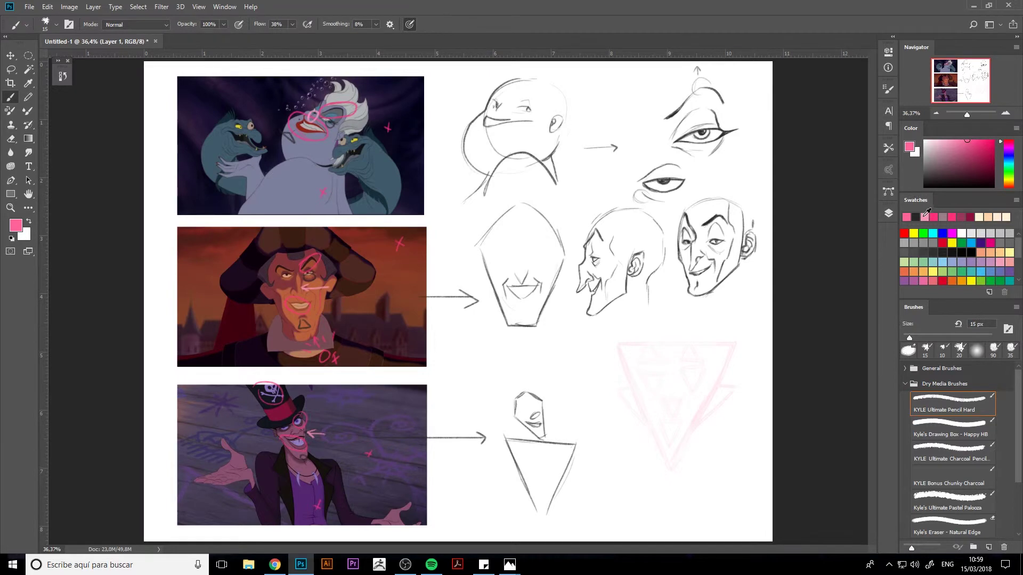
{"action": "left_click", "coordinate": [916, 217]}
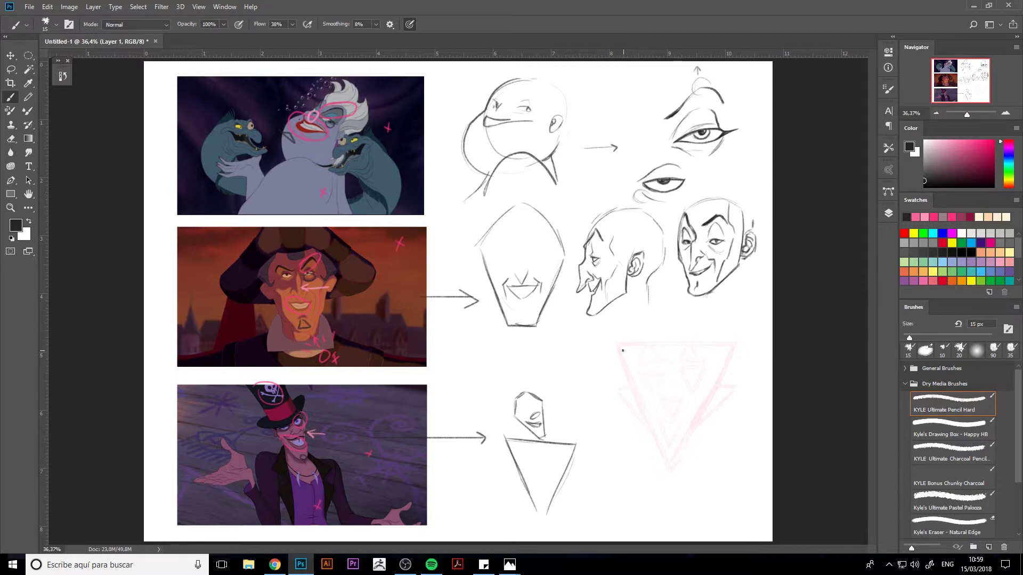
{"action": "left_click_drag", "start_coordinate": [621, 342], "coordinate": [661, 446]}
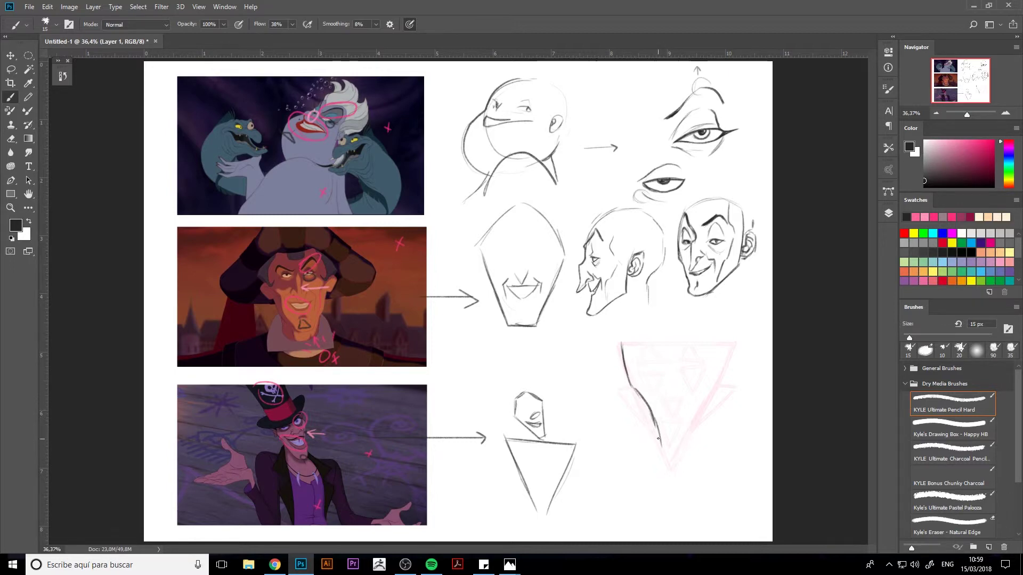
{"action": "key", "text": "ctrl+z"}
{"action": "key", "text": "bracketleft"}
{"action": "left_click_drag", "start_coordinate": [634, 386], "coordinate": [660, 445]}
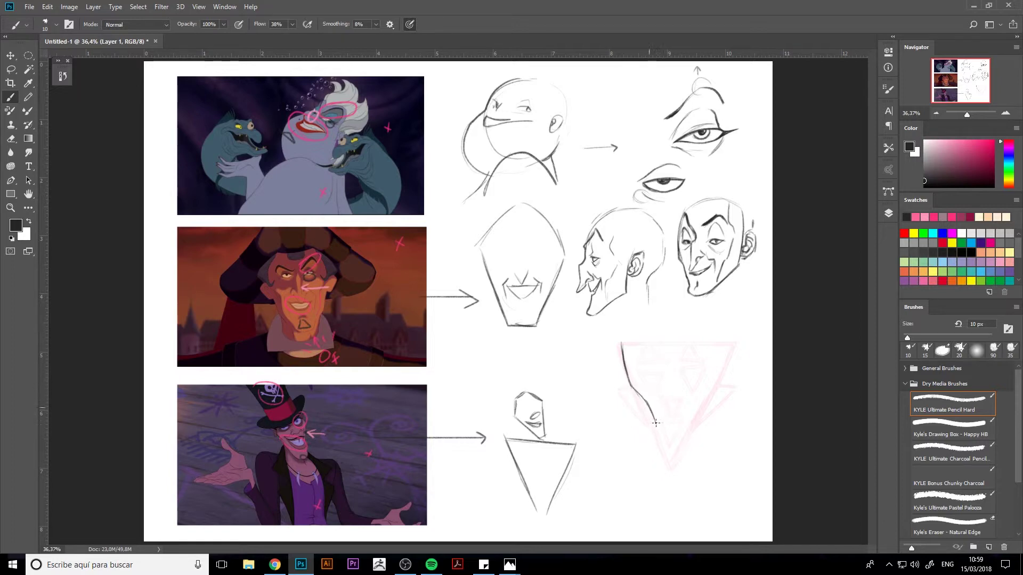
{"action": "left_click_drag", "start_coordinate": [637, 392], "coordinate": [671, 462]}
{"action": "left_click_drag", "start_coordinate": [618, 391], "coordinate": [641, 411]}
{"action": "key", "text": "]"}
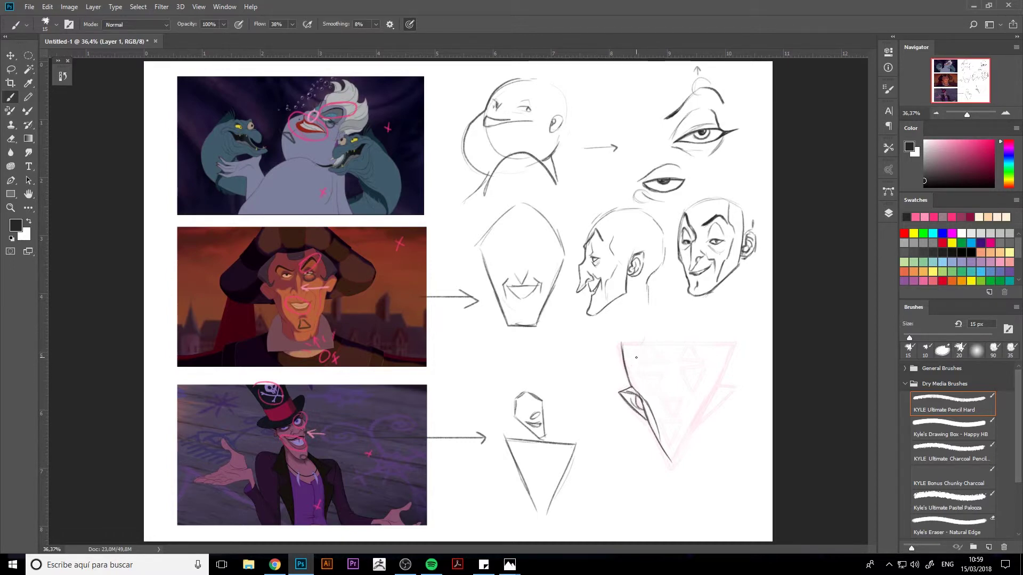
- Draw the peaked brow mark and the arched crown across the head's top
{"action": "left_click_drag", "start_coordinate": [636, 357], "coordinate": [648, 335]}
{"action": "key", "text": "ctrl+z"}
{"action": "mouse_move", "coordinate": [636, 357]}
{"action": "left_mouse_down"}
{"action": "mouse_move", "coordinate": [645, 332]}
{"action": "mouse_move", "coordinate": [661, 359]}
{"action": "mouse_move", "coordinate": [698, 331]}
{"action": "mouse_move", "coordinate": [706, 350]}
{"action": "left_mouse_up"}
{"action": "key", "text": "ctrl+alt+z"}
{"action": "mouse_move", "coordinate": [624, 342]}
{"action": "left_mouse_down"}
{"action": "mouse_move", "coordinate": [684, 315]}
{"action": "mouse_move", "coordinate": [721, 348]}
{"action": "left_mouse_up"}
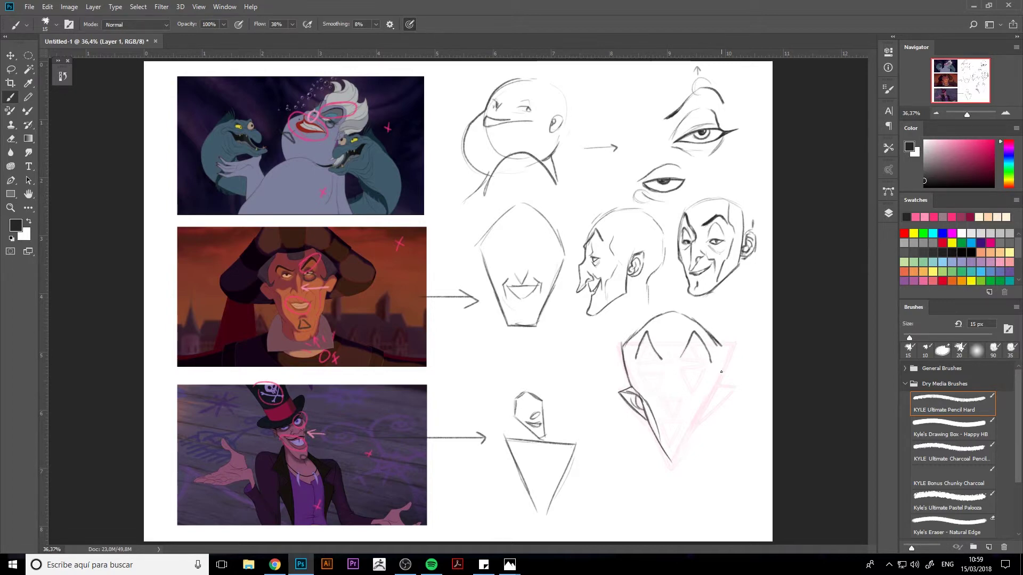
- Erase the right peak, extend the top arc, and darken the head's right contour
{"action": "key", "text": "e"}
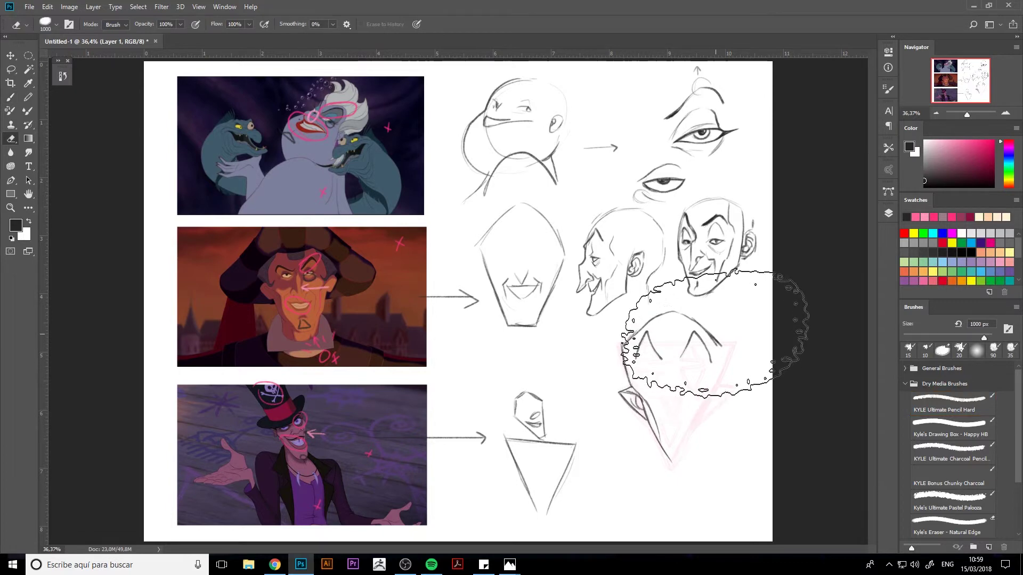
{"action": "left_click_drag", "start_coordinate": [705, 337], "coordinate": [717, 343]}
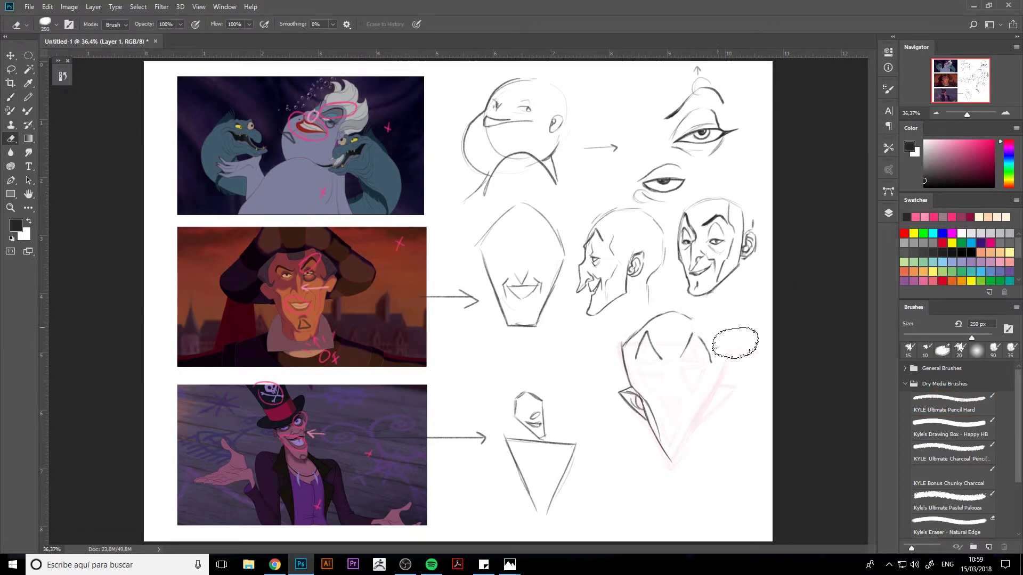
{"action": "key", "text": "bracketleft"}
{"action": "key", "text": "b"}
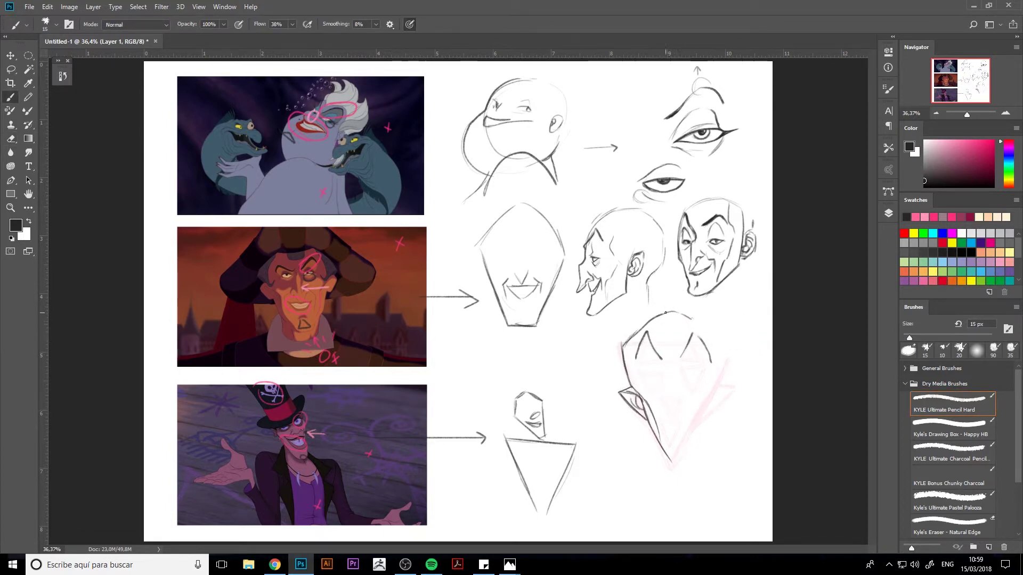
{"action": "mouse_move", "coordinate": [663, 312]}
{"action": "left_mouse_down"}
{"action": "mouse_move", "coordinate": [697, 317]}
{"action": "mouse_move", "coordinate": [727, 348]}
{"action": "mouse_move", "coordinate": [729, 368]}
{"action": "mouse_move", "coordinate": [690, 434]}
{"action": "left_mouse_up"}
{"action": "mouse_move", "coordinate": [715, 390]}
{"action": "left_mouse_down"}
{"action": "mouse_move", "coordinate": [674, 461]}
{"action": "mouse_move", "coordinate": [691, 437]}
{"action": "left_mouse_up"}
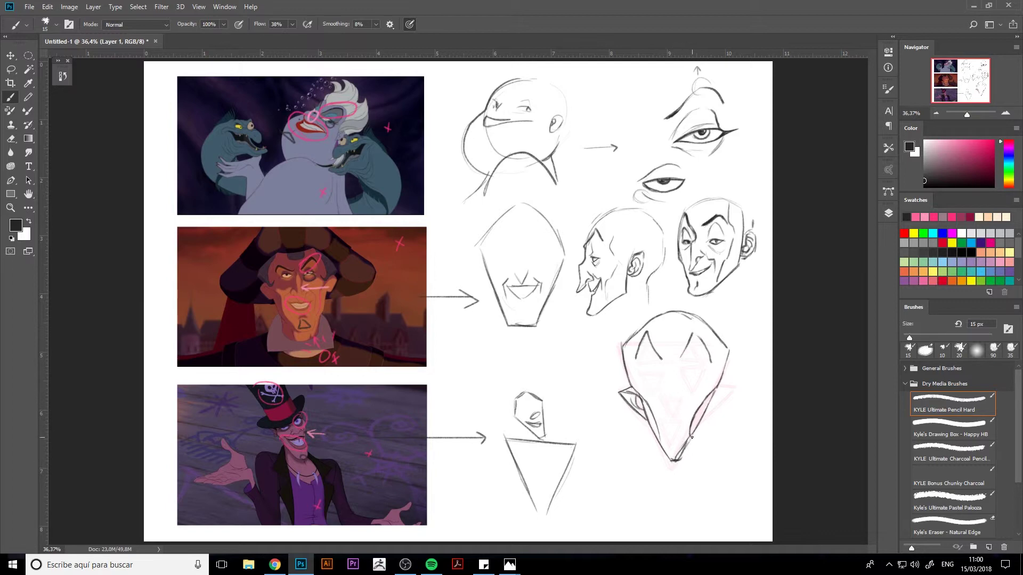
- Rework the lower right contour darker and draw the nose line down the lower face
{"action": "key", "text": "e"}
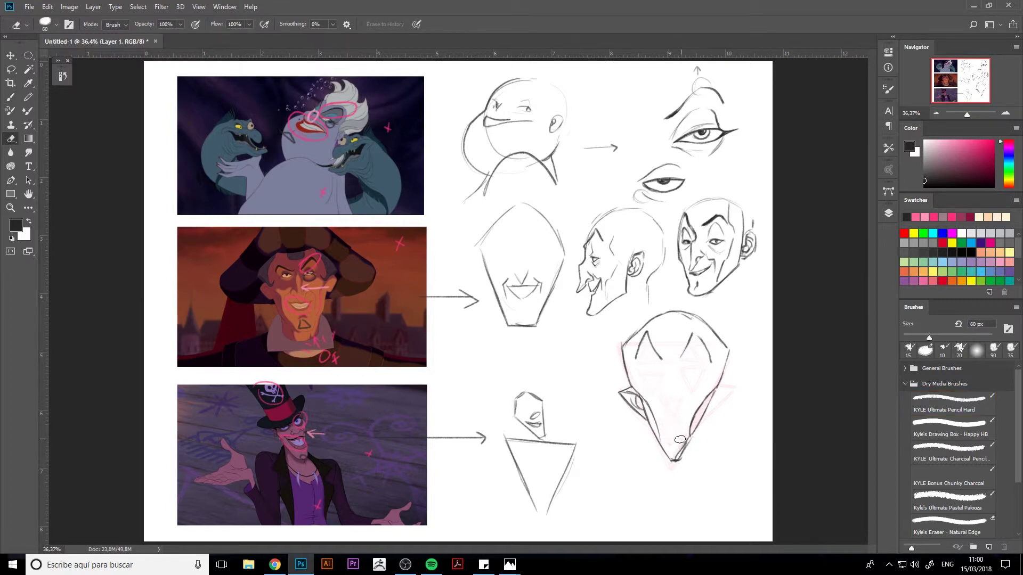
{"action": "left_click_drag", "start_coordinate": [683, 436], "coordinate": [692, 446]}
{"action": "key", "text": "b"}
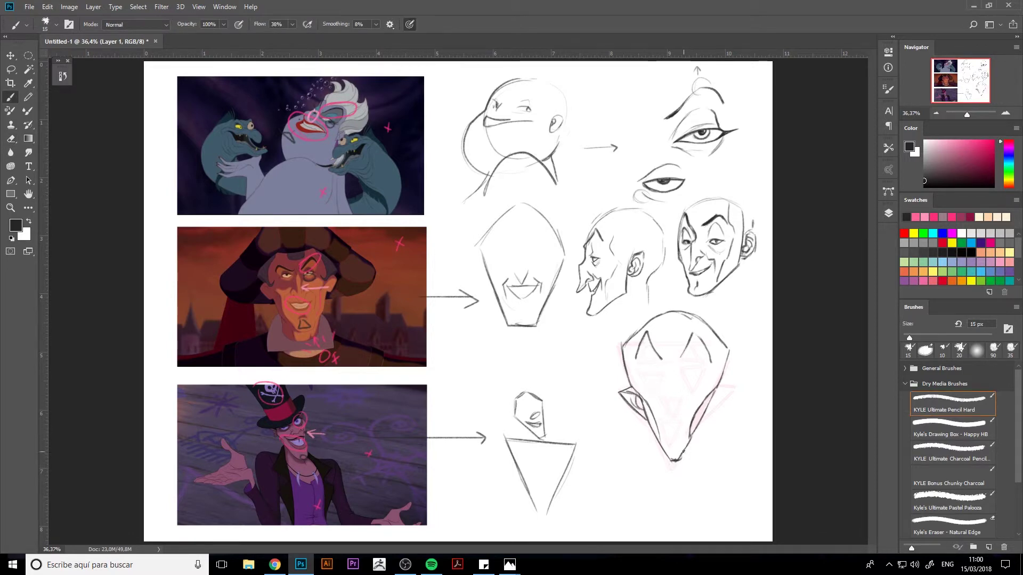
{"action": "left_click_drag", "start_coordinate": [689, 435], "coordinate": [687, 441]}
{"action": "mouse_move", "coordinate": [718, 395]}
{"action": "left_mouse_down"}
{"action": "mouse_move", "coordinate": [732, 387]}
{"action": "mouse_move", "coordinate": [703, 417]}
{"action": "mouse_move", "coordinate": [728, 390]}
{"action": "mouse_move", "coordinate": [709, 405]}
{"action": "left_mouse_up"}
{"action": "left_click_drag", "start_coordinate": [661, 393], "coordinate": [672, 416]}
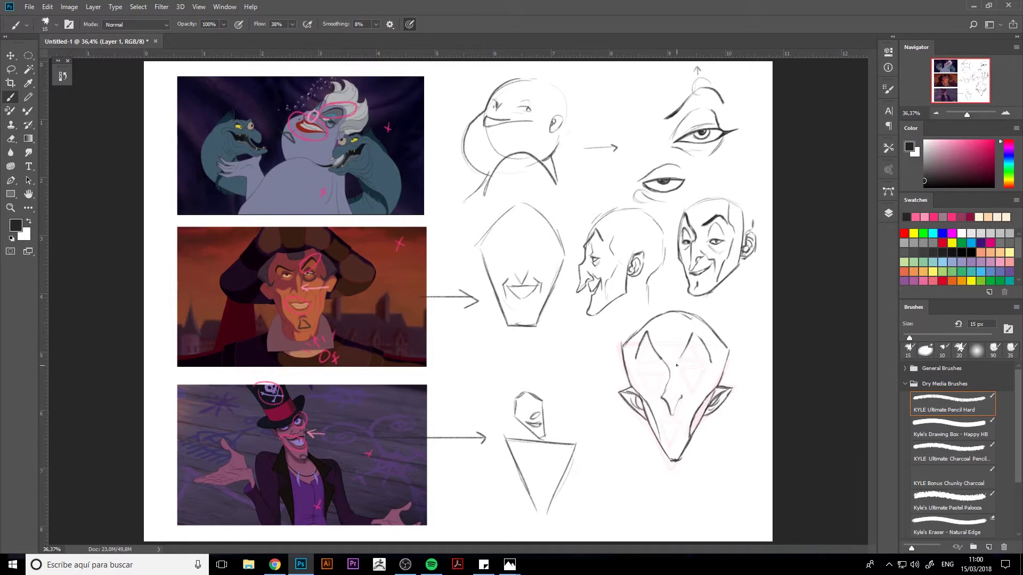
- Draw the nose's right side and the left eye with a dark upper lid
{"action": "left_click_drag", "start_coordinate": [677, 365], "coordinate": [680, 393]}
{"action": "mouse_move", "coordinate": [646, 383]}
{"action": "left_mouse_down"}
{"action": "mouse_move", "coordinate": [639, 373]}
{"action": "mouse_move", "coordinate": [660, 378]}
{"action": "left_mouse_up"}
{"action": "left_click_drag", "start_coordinate": [652, 375], "coordinate": [641, 375]}
{"action": "key", "text": "e"}
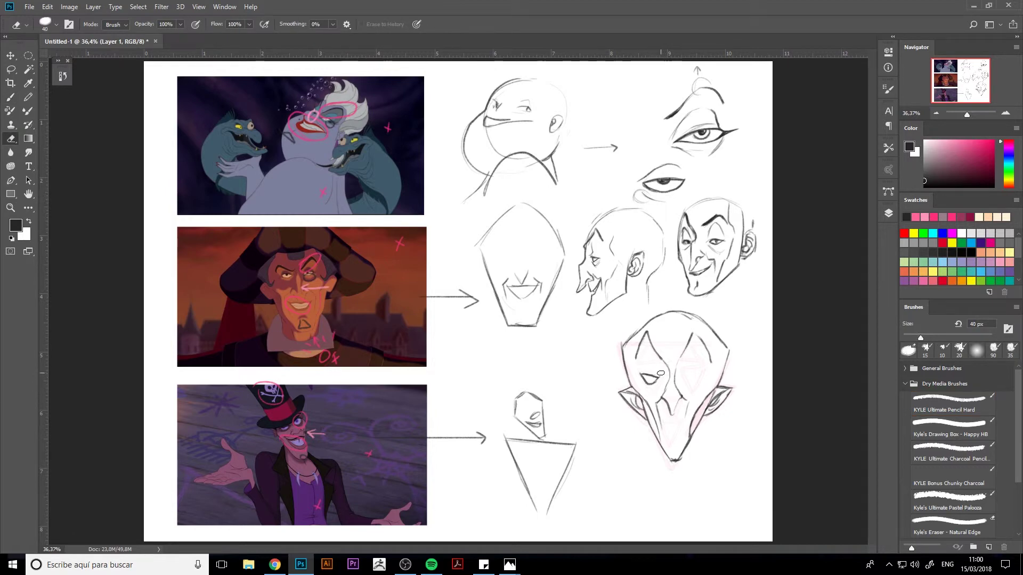
{"action": "key", "text": "b"}
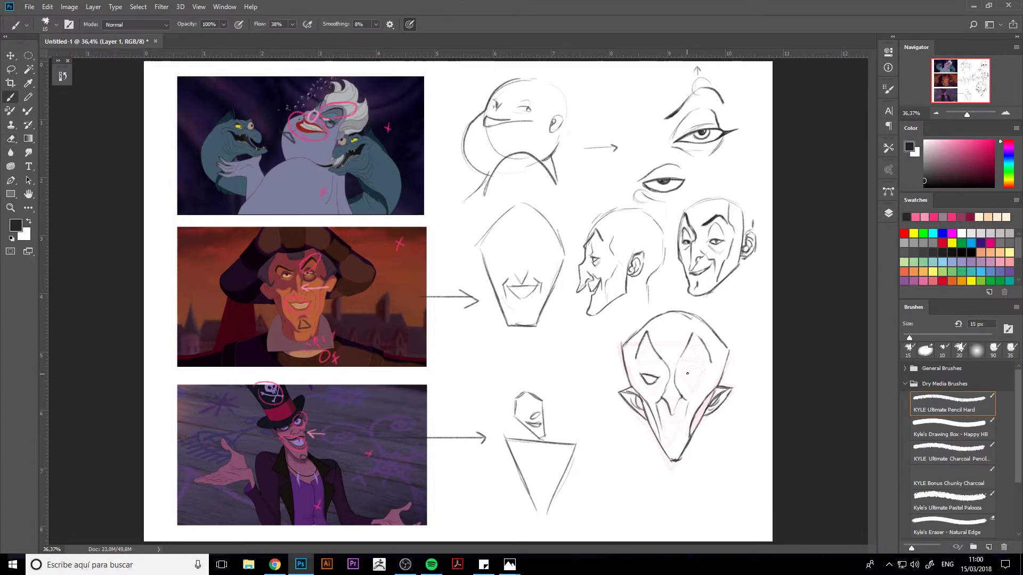
- Draw the right eye, refine the left eye, and clean up the head's right side
{"action": "mouse_move", "coordinate": [686, 376]}
{"action": "left_mouse_down"}
{"action": "mouse_move", "coordinate": [705, 371]}
{"action": "mouse_move", "coordinate": [693, 382]}
{"action": "left_mouse_up"}
{"action": "mouse_move", "coordinate": [653, 356]}
{"action": "left_mouse_down"}
{"action": "mouse_move", "coordinate": [659, 377]}
{"action": "mouse_move", "coordinate": [690, 349]}
{"action": "mouse_move", "coordinate": [700, 363]}
{"action": "left_mouse_up"}
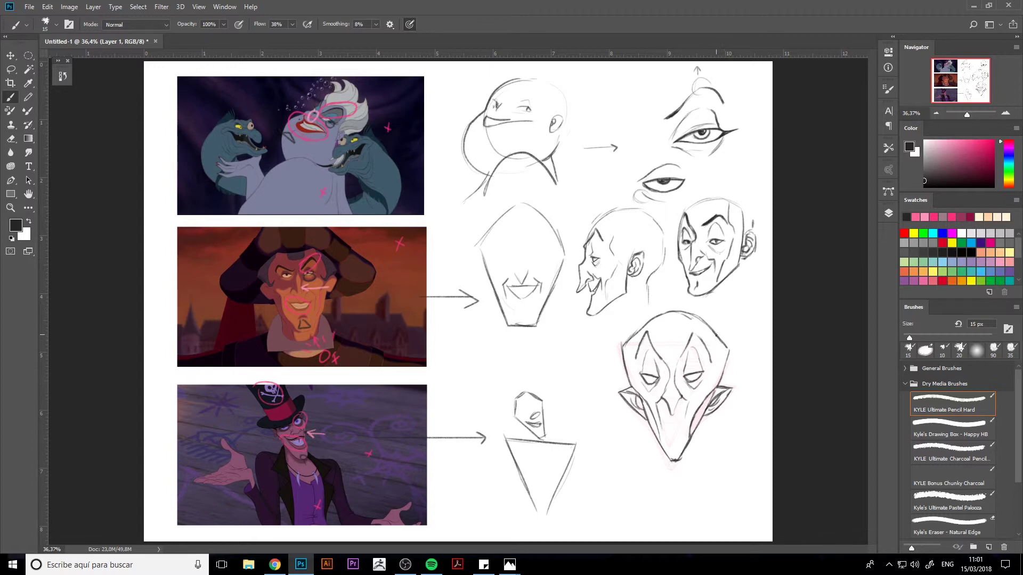
{"action": "left_click_drag", "start_coordinate": [716, 342], "coordinate": [716, 358]}
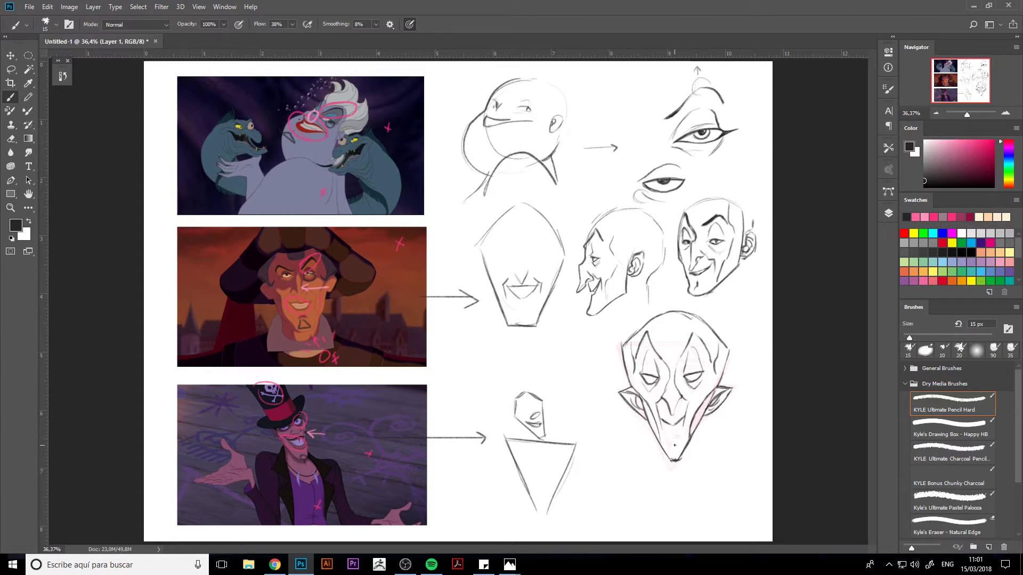
{"action": "key", "text": "e"}
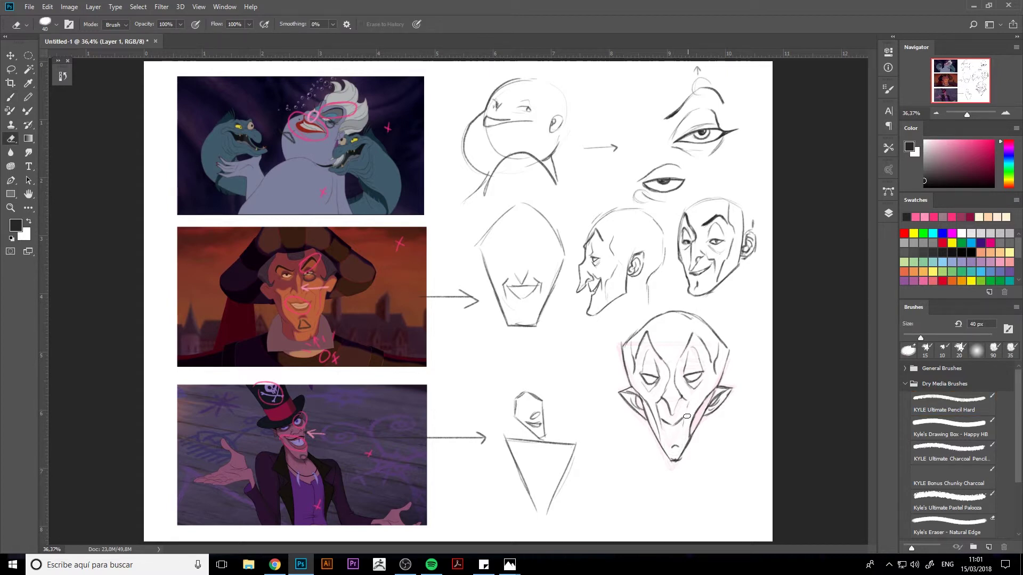
{"action": "key", "text": "b"}
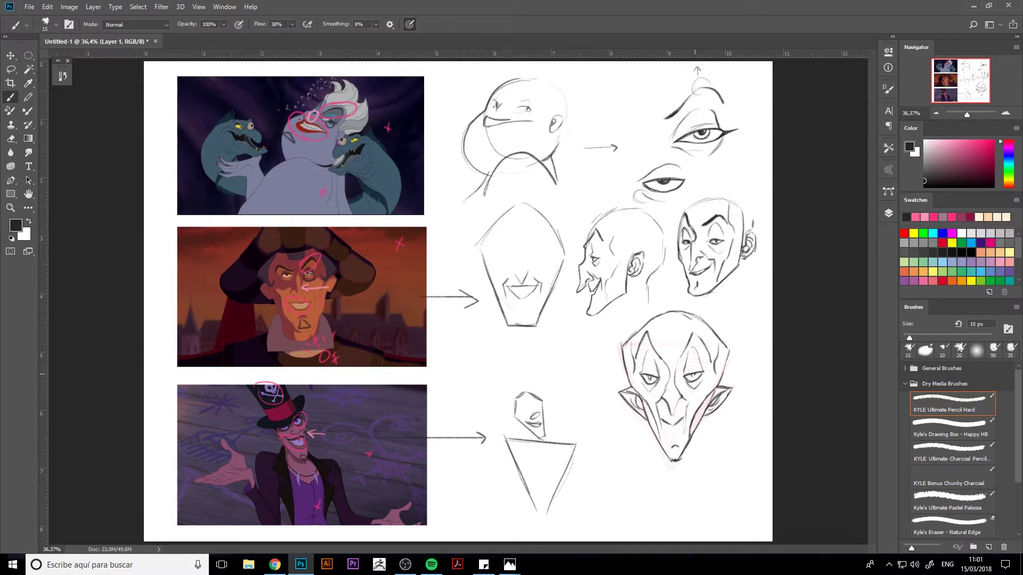
{"action": "key", "text": "e"}
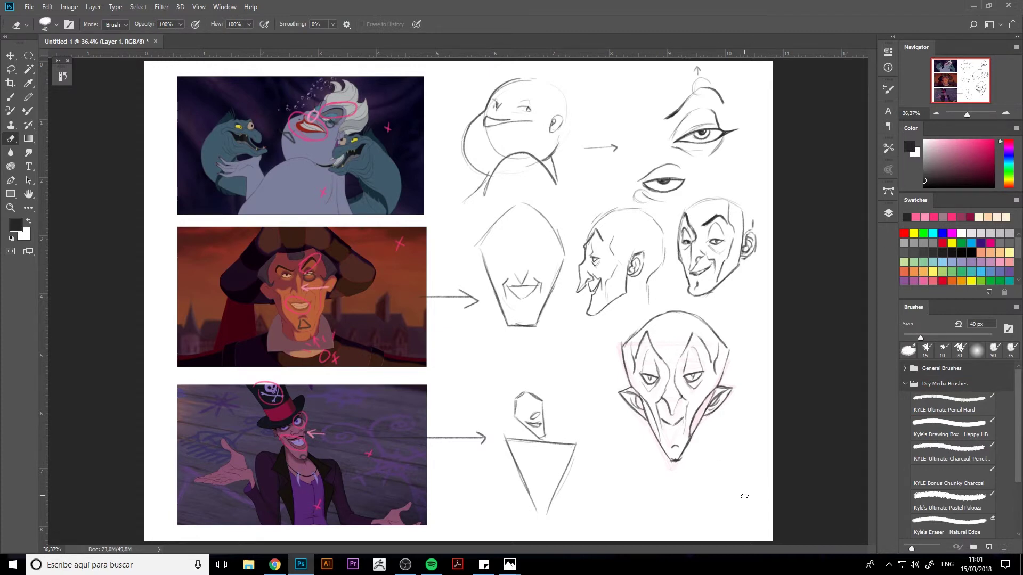
{"action": "key", "text": "b"}
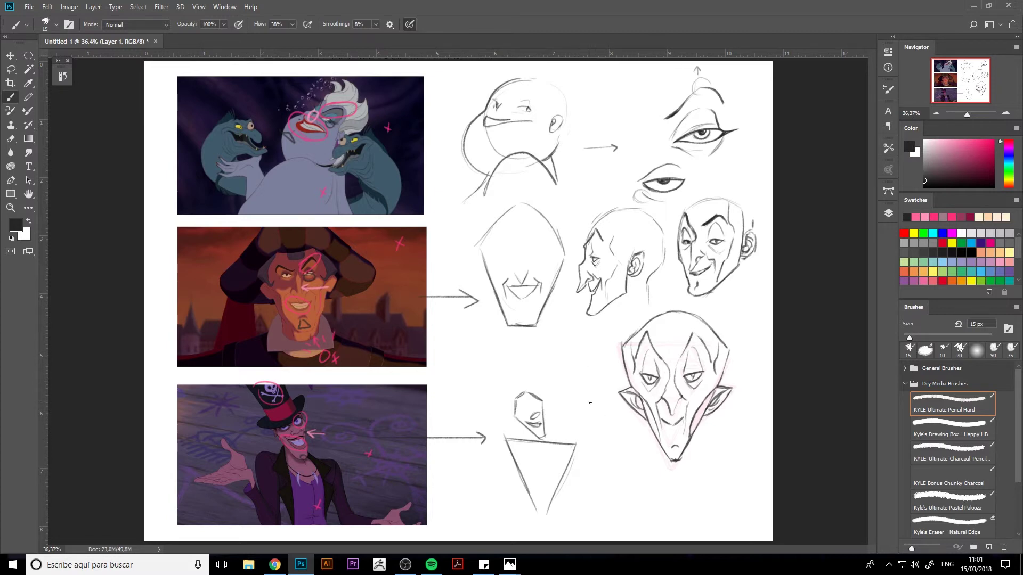
- Draw arrows labelled 'mouth' and 'eyebrows' pointing at the head
{"action": "left_click_drag", "start_coordinate": [645, 437], "coordinate": [626, 483]}
{"action": "left_click_drag", "start_coordinate": [636, 439], "coordinate": [643, 445]}
{"action": "left_click_drag", "start_coordinate": [630, 505], "coordinate": [662, 496]}
{"action": "mouse_move", "coordinate": [666, 484]}
{"action": "left_mouse_down"}
{"action": "mouse_move", "coordinate": [666, 500]}
{"action": "mouse_move", "coordinate": [681, 495]}
{"action": "left_mouse_up"}
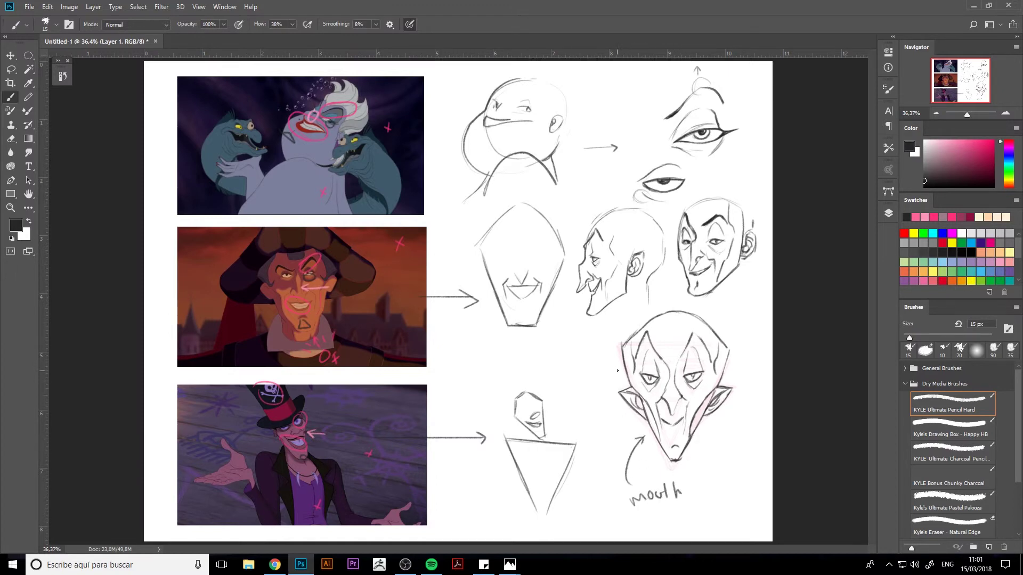
{"action": "left_click_drag", "start_coordinate": [627, 363], "coordinate": [598, 370]}
{"action": "mouse_move", "coordinate": [538, 362]}
{"action": "left_mouse_down"}
{"action": "mouse_move", "coordinate": [548, 368]}
{"action": "mouse_move", "coordinate": [585, 322]}
{"action": "mouse_move", "coordinate": [599, 326]}
{"action": "left_mouse_up"}
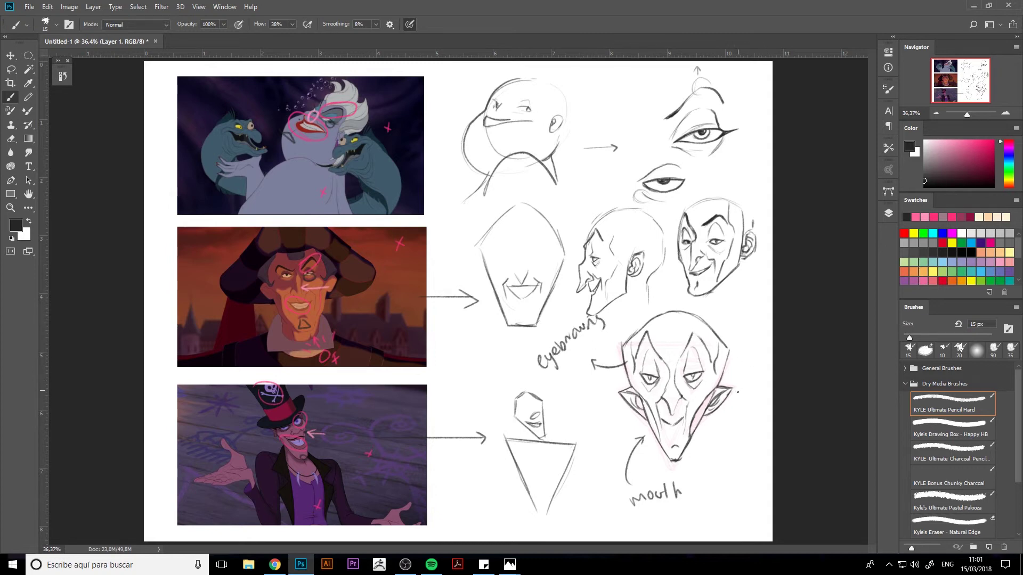
- Add an arrow to the right ear labelled 'Sharp ears'
{"action": "mouse_move", "coordinate": [733, 400]}
{"action": "left_mouse_down"}
{"action": "mouse_move", "coordinate": [742, 427]}
{"action": "mouse_move", "coordinate": [736, 400]}
{"action": "left_mouse_up"}
{"action": "left_click_drag", "start_coordinate": [728, 440], "coordinate": [722, 453]}
{"action": "left_click_drag", "start_coordinate": [730, 438], "coordinate": [732, 451]}
{"action": "mouse_move", "coordinate": [741, 437]}
{"action": "left_mouse_down"}
{"action": "mouse_move", "coordinate": [749, 429]}
{"action": "mouse_move", "coordinate": [724, 476]}
{"action": "mouse_move", "coordinate": [741, 458]}
{"action": "left_mouse_up"}
{"action": "left_click_drag", "start_coordinate": [748, 453], "coordinate": [744, 469]}
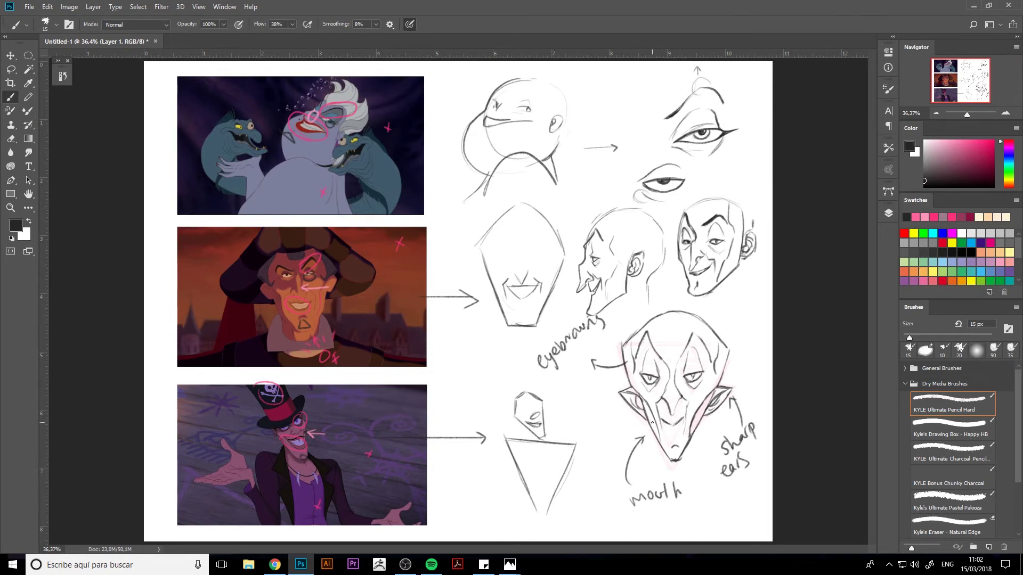
- Add arrows labelled 'smirk' and 'pointy nose'
{"action": "mouse_move", "coordinate": [663, 417]}
{"action": "left_mouse_down"}
{"action": "mouse_move", "coordinate": [613, 430]}
{"action": "mouse_move", "coordinate": [580, 459]}
{"action": "mouse_move", "coordinate": [600, 445]}
{"action": "left_mouse_up"}
{"action": "left_click_drag", "start_coordinate": [607, 435], "coordinate": [607, 444]}
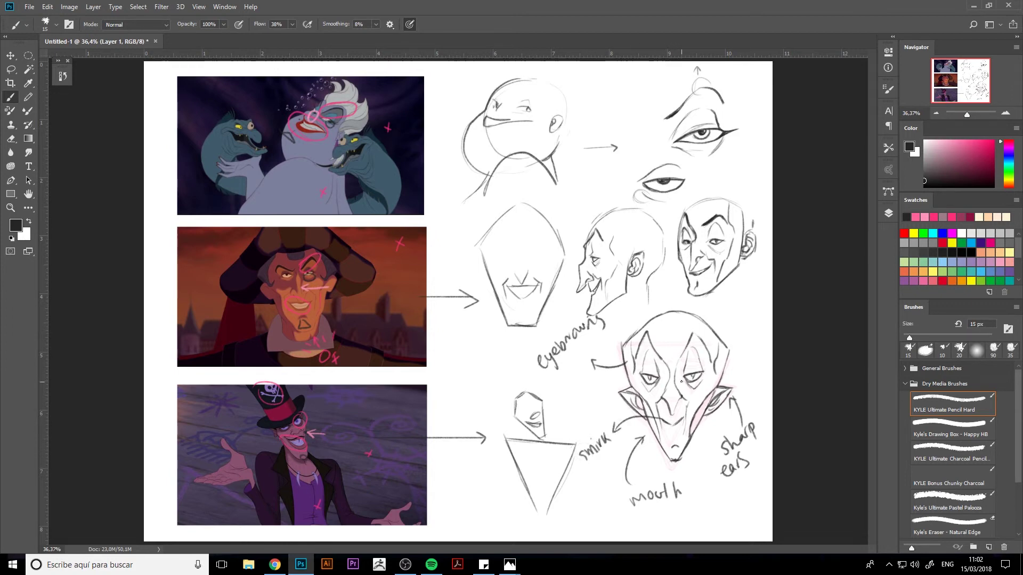
{"action": "mouse_move", "coordinate": [721, 374]}
{"action": "left_mouse_down"}
{"action": "mouse_move", "coordinate": [747, 321]}
{"action": "mouse_move", "coordinate": [719, 323]}
{"action": "mouse_move", "coordinate": [744, 306]}
{"action": "left_mouse_up"}
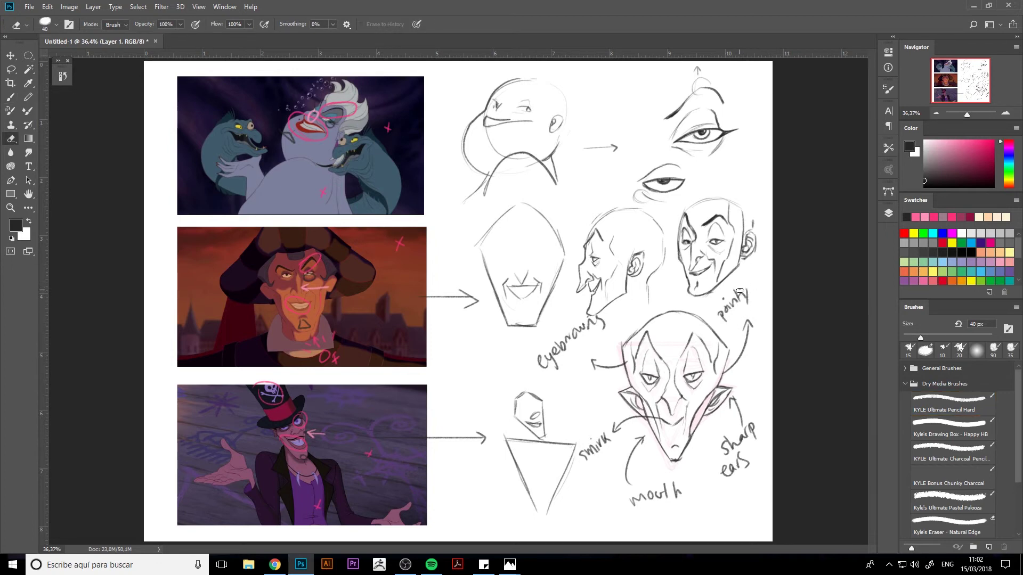
{"action": "mouse_move", "coordinate": [720, 315]}
{"action": "left_mouse_down"}
{"action": "mouse_move", "coordinate": [732, 326]}
{"action": "mouse_move", "coordinate": [748, 314]}
{"action": "left_mouse_up"}
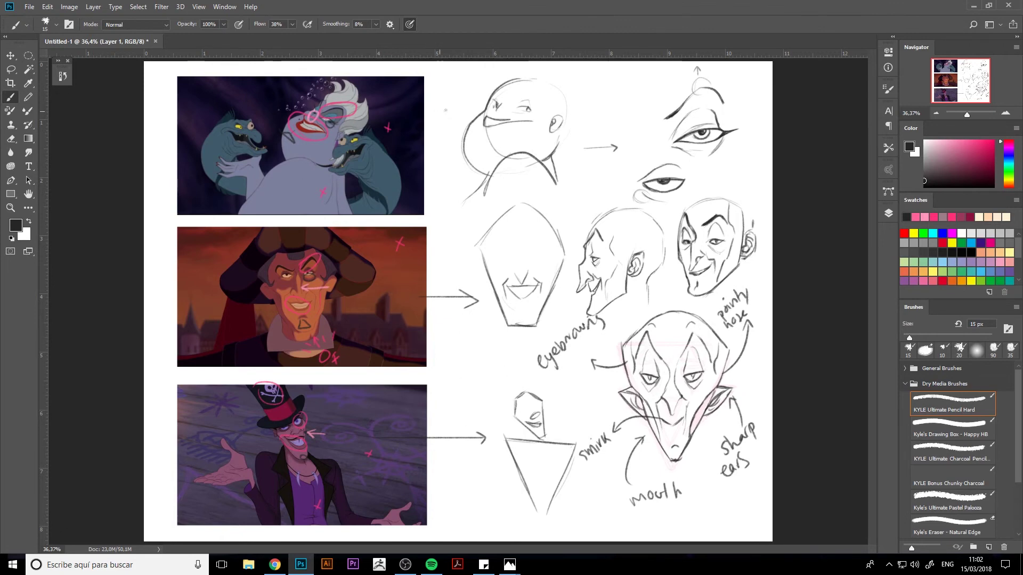
- Beside the top still, draw an arrow, a pink-crossed triangle and a black circle
{"action": "left_click_drag", "start_coordinate": [453, 99], "coordinate": [440, 113]}
{"action": "left_click_drag", "start_coordinate": [443, 74], "coordinate": [469, 73]}
{"action": "key", "text": "e"}
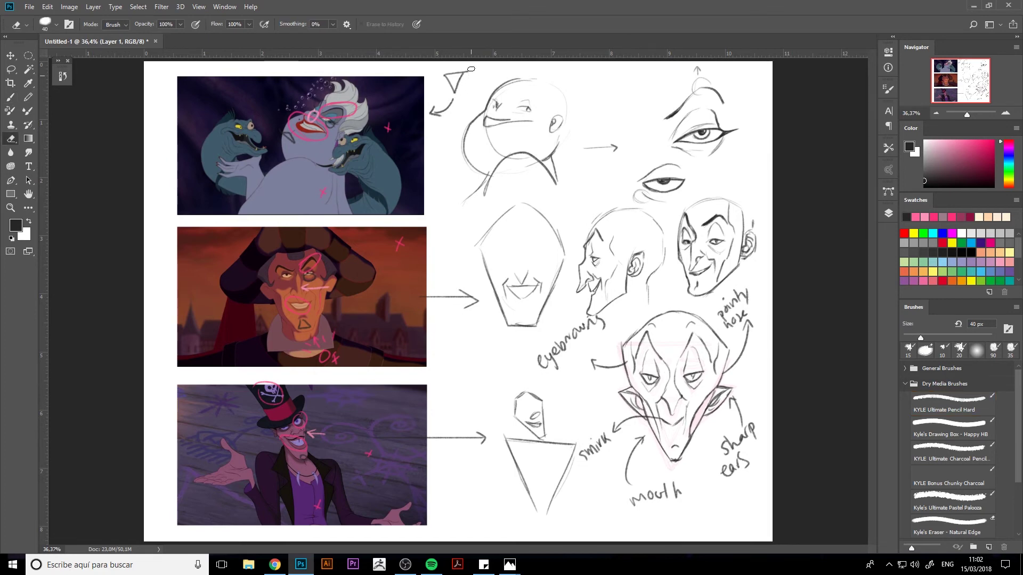
{"action": "left_click", "coordinate": [966, 140]}
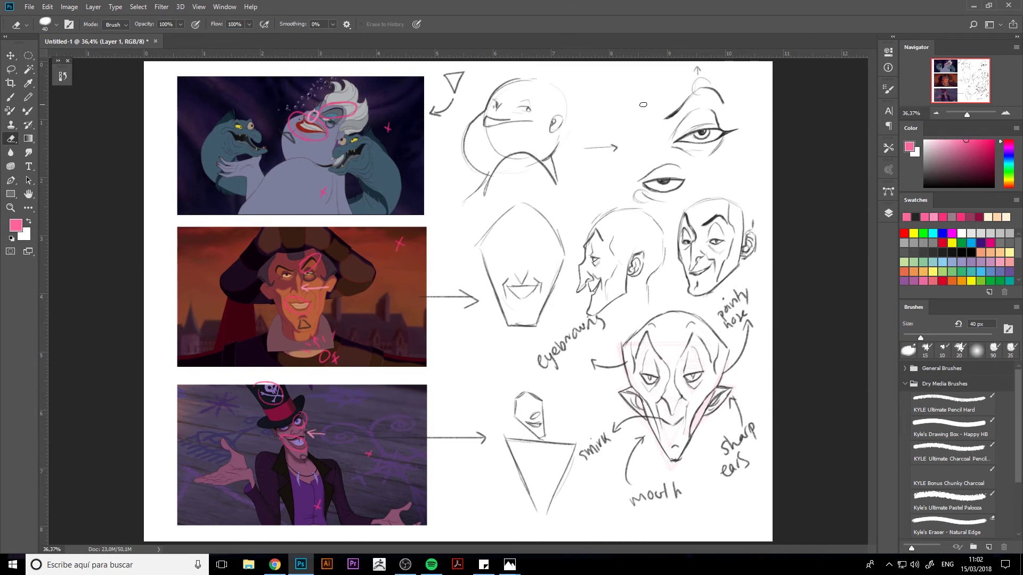
{"action": "key", "text": "b"}
{"action": "mouse_move", "coordinate": [467, 73]}
{"action": "left_mouse_down"}
{"action": "mouse_move", "coordinate": [450, 93]}
{"action": "mouse_move", "coordinate": [469, 89]}
{"action": "left_mouse_up"}
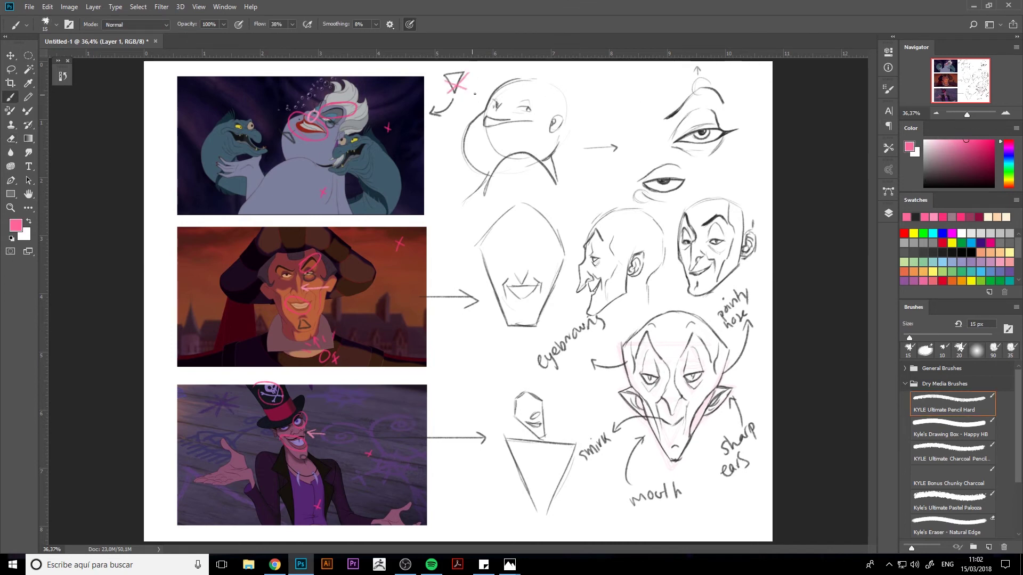
{"action": "left_click", "coordinate": [915, 217]}
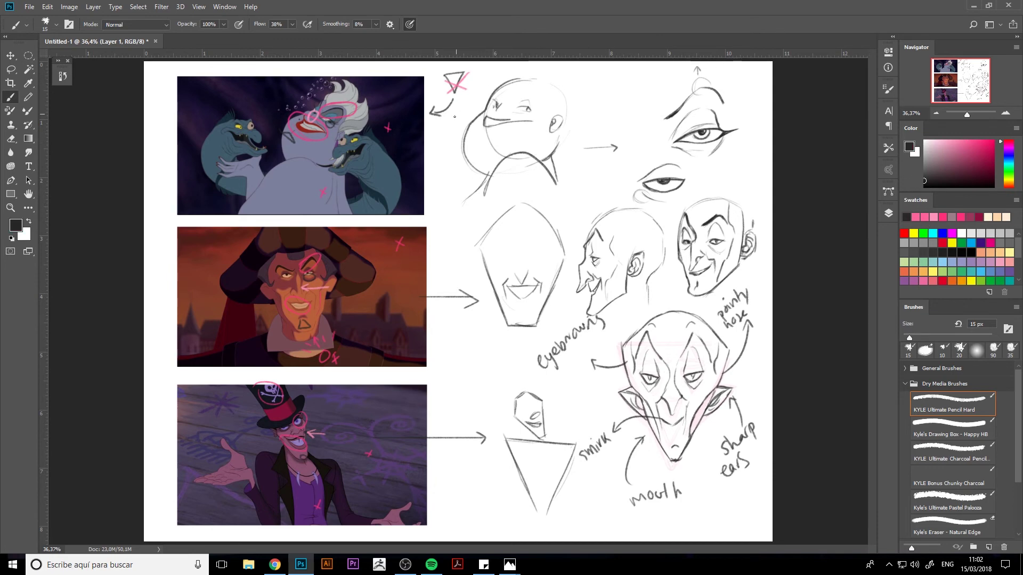
{"action": "left_click_drag", "start_coordinate": [465, 98], "coordinate": [458, 99]}
- Sketch the square shape icon and erase a stray mark near it
{"action": "mouse_move", "coordinate": [581, 85]}
{"action": "left_mouse_down"}
{"action": "mouse_move", "coordinate": [581, 114]}
{"action": "mouse_move", "coordinate": [603, 109]}
{"action": "mouse_move", "coordinate": [604, 86]}
{"action": "mouse_move", "coordinate": [604, 109]}
{"action": "mouse_move", "coordinate": [614, 86]}
{"action": "mouse_move", "coordinate": [649, 105]}
{"action": "mouse_move", "coordinate": [658, 82]}
{"action": "left_mouse_up"}
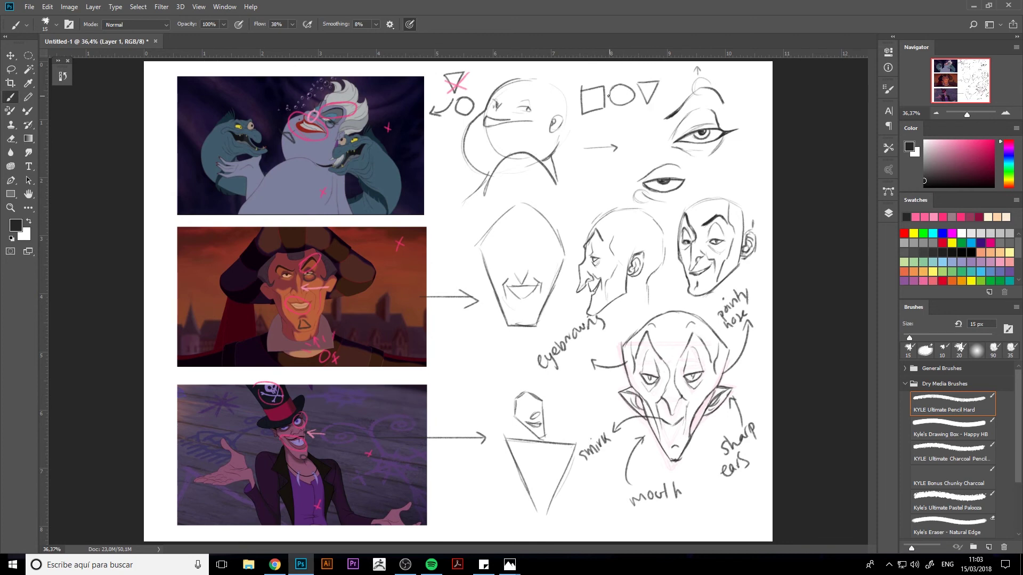
{"action": "key", "text": "e"}
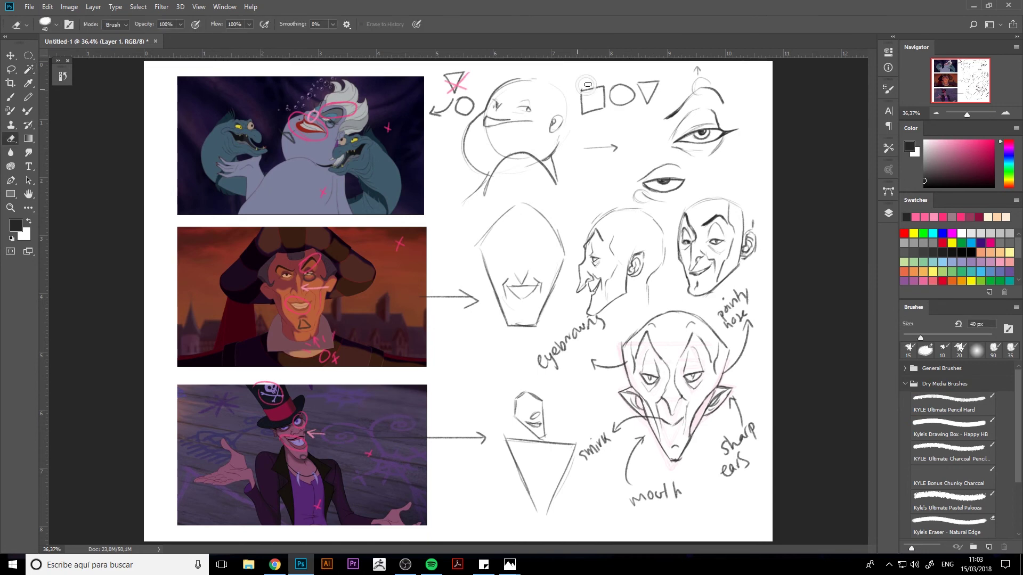
{"action": "left_click_drag", "start_coordinate": [586, 86], "coordinate": [578, 91]}
{"action": "key", "text": "b"}
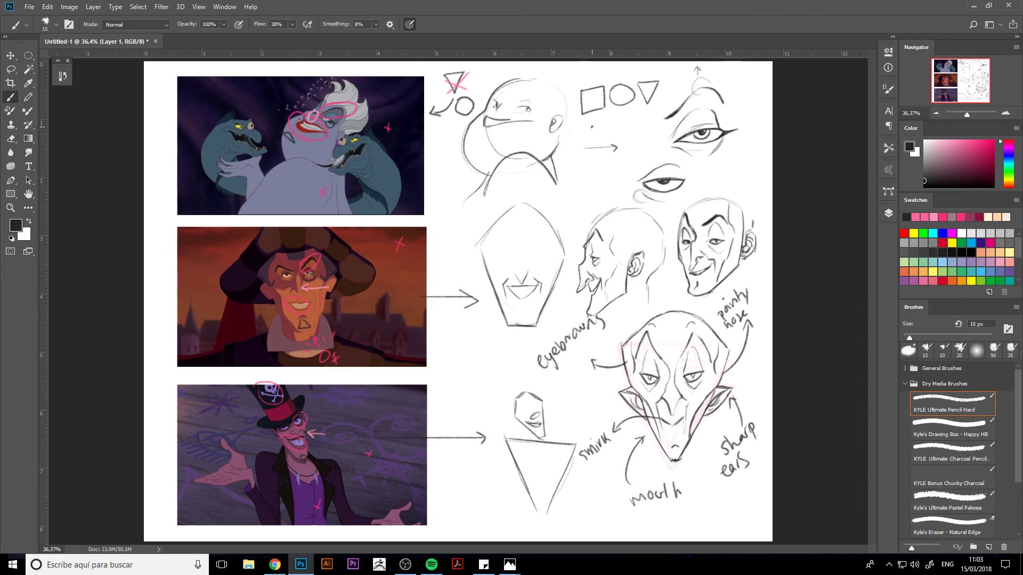